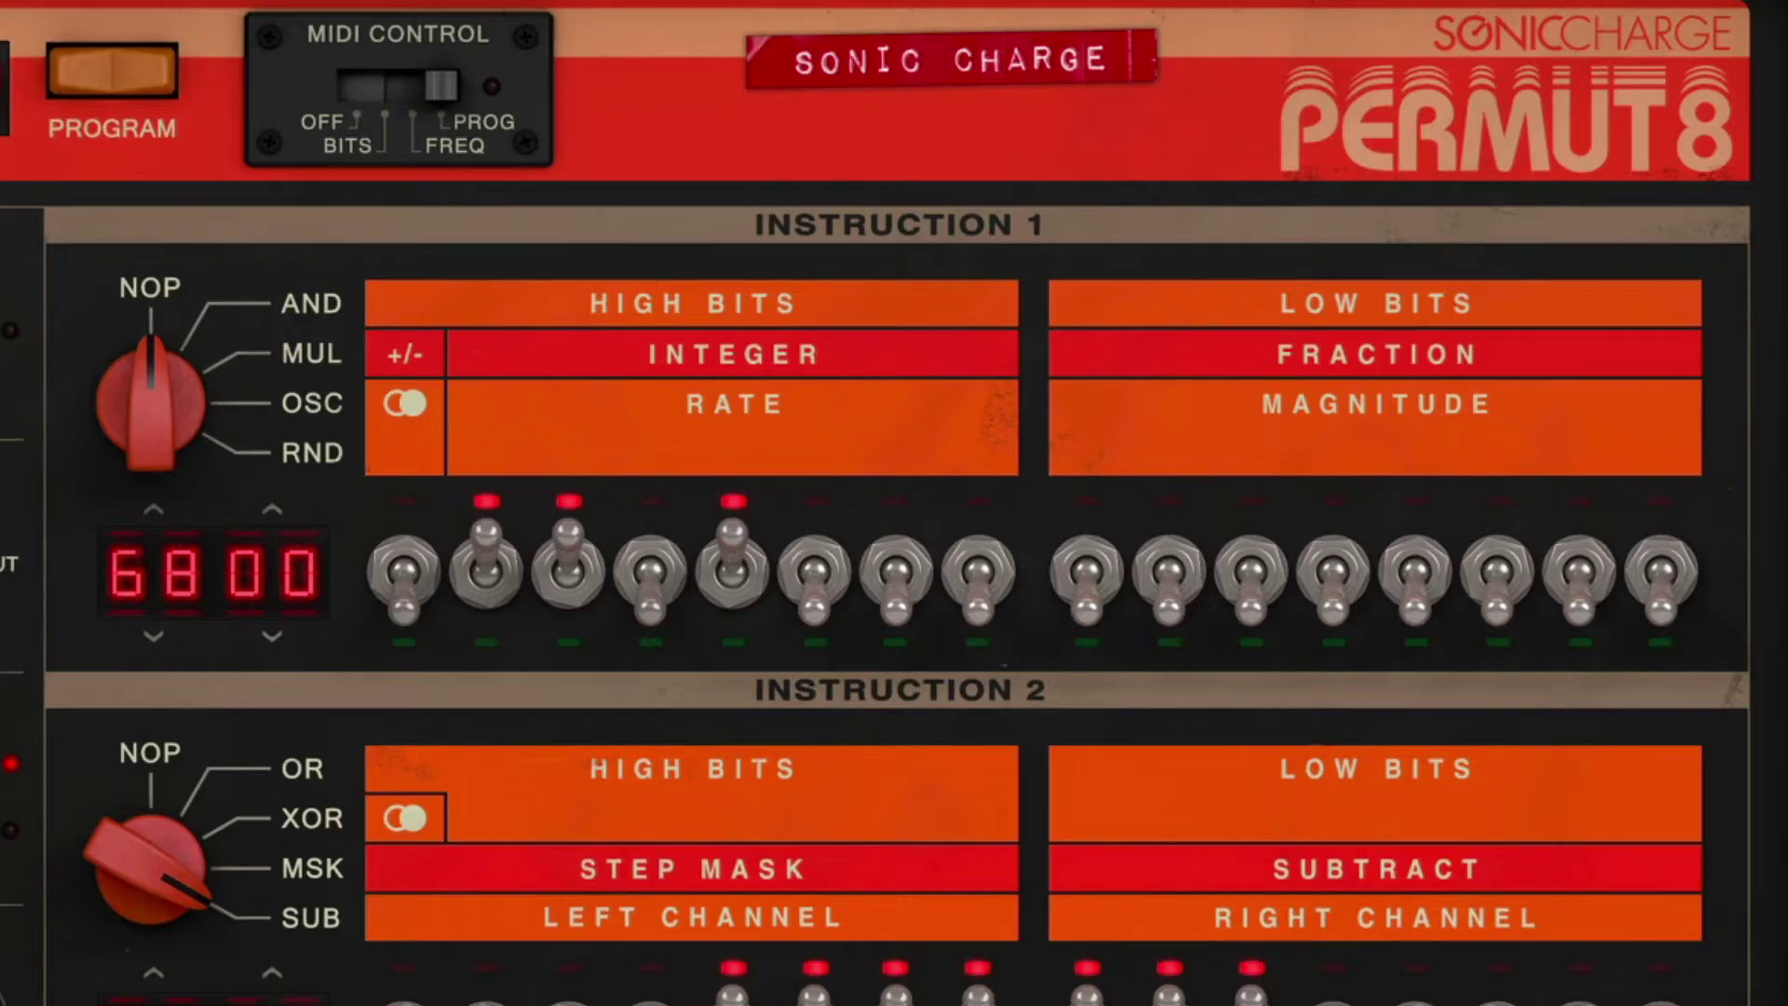
# Set the Instruction 1 operand to 7600 using its high-bit switches
pyautogui.click(639, 588)
pyautogui.click(733, 581)
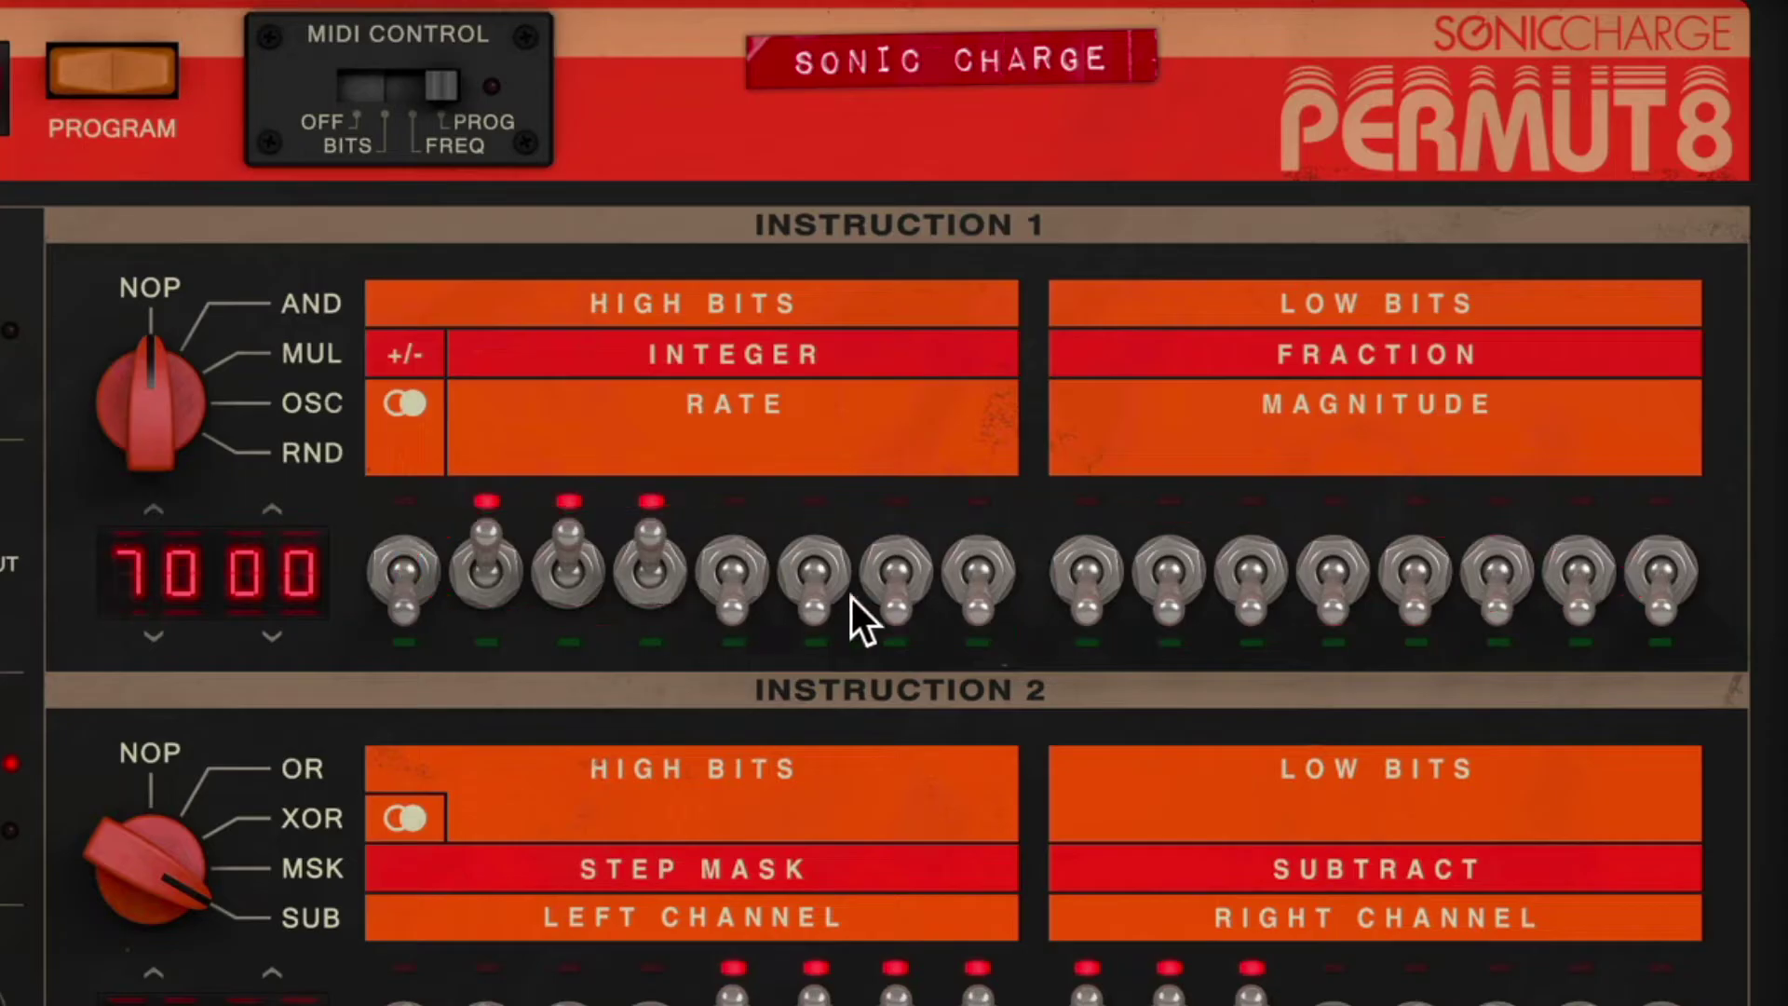
pyautogui.click(852, 597)
pyautogui.click(872, 588)
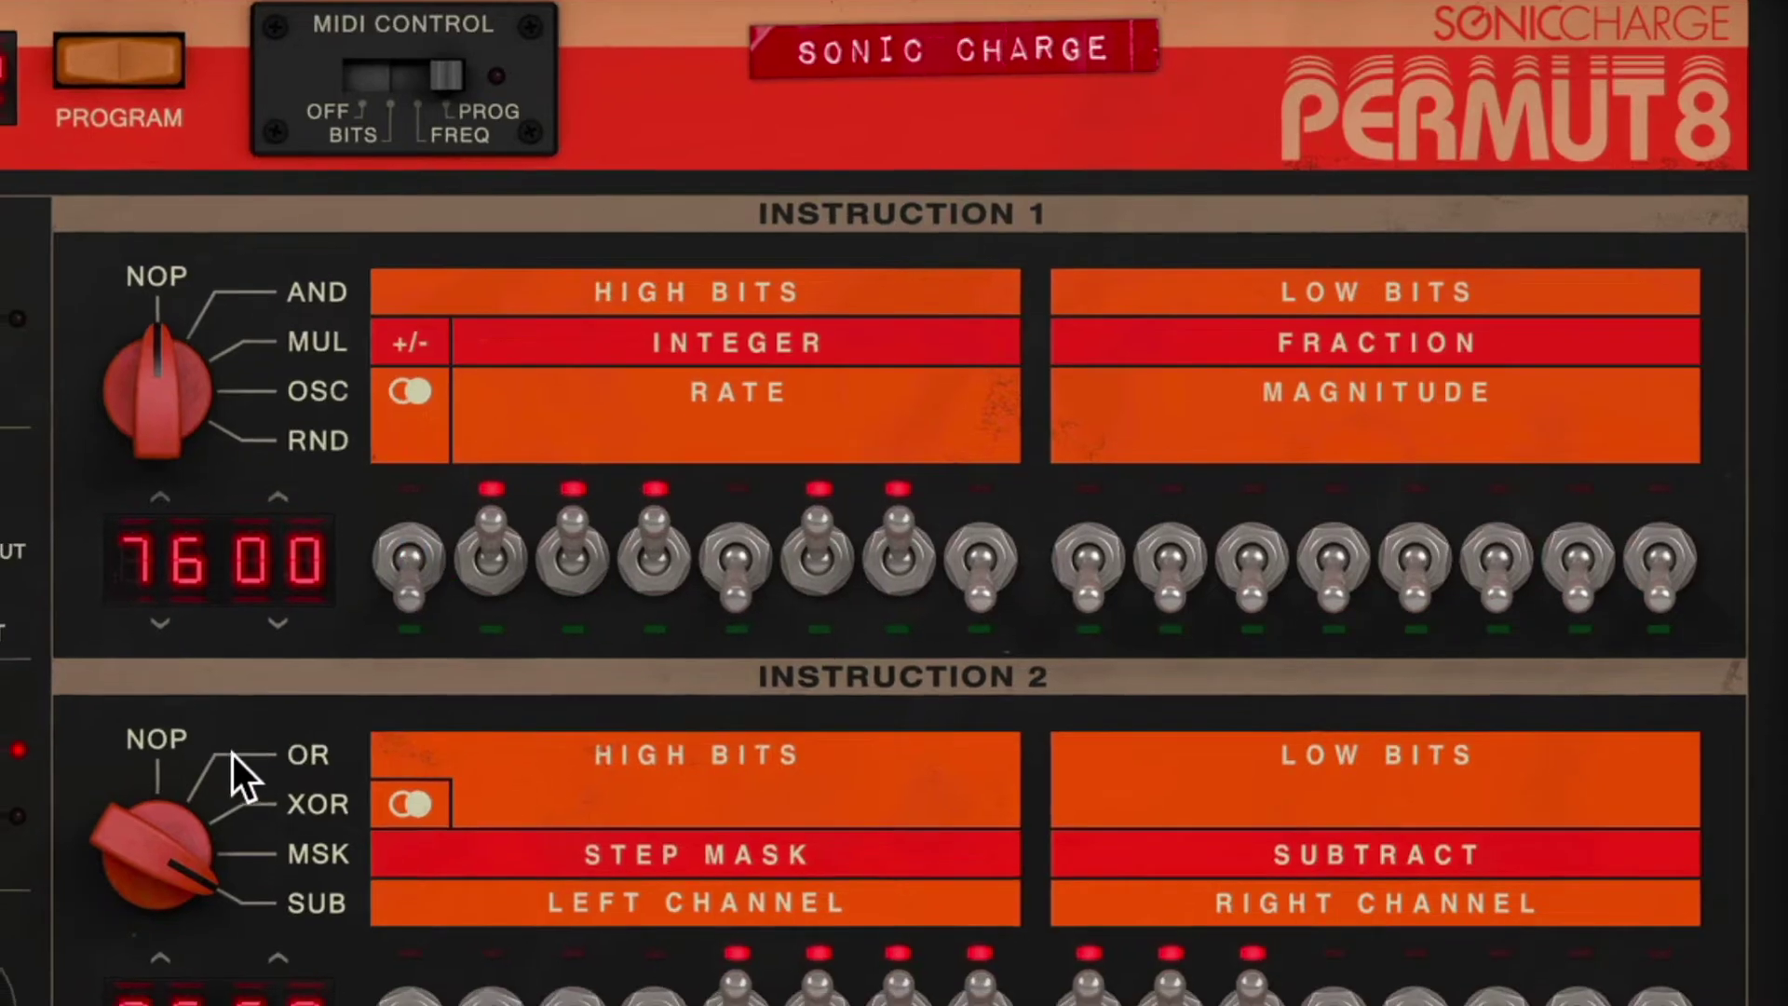
# Set the Instruction 2 operator to XOR and flip its second and third high-bit switches on
pyautogui.moveTo(157, 867); pyautogui.dragTo(150, 896)
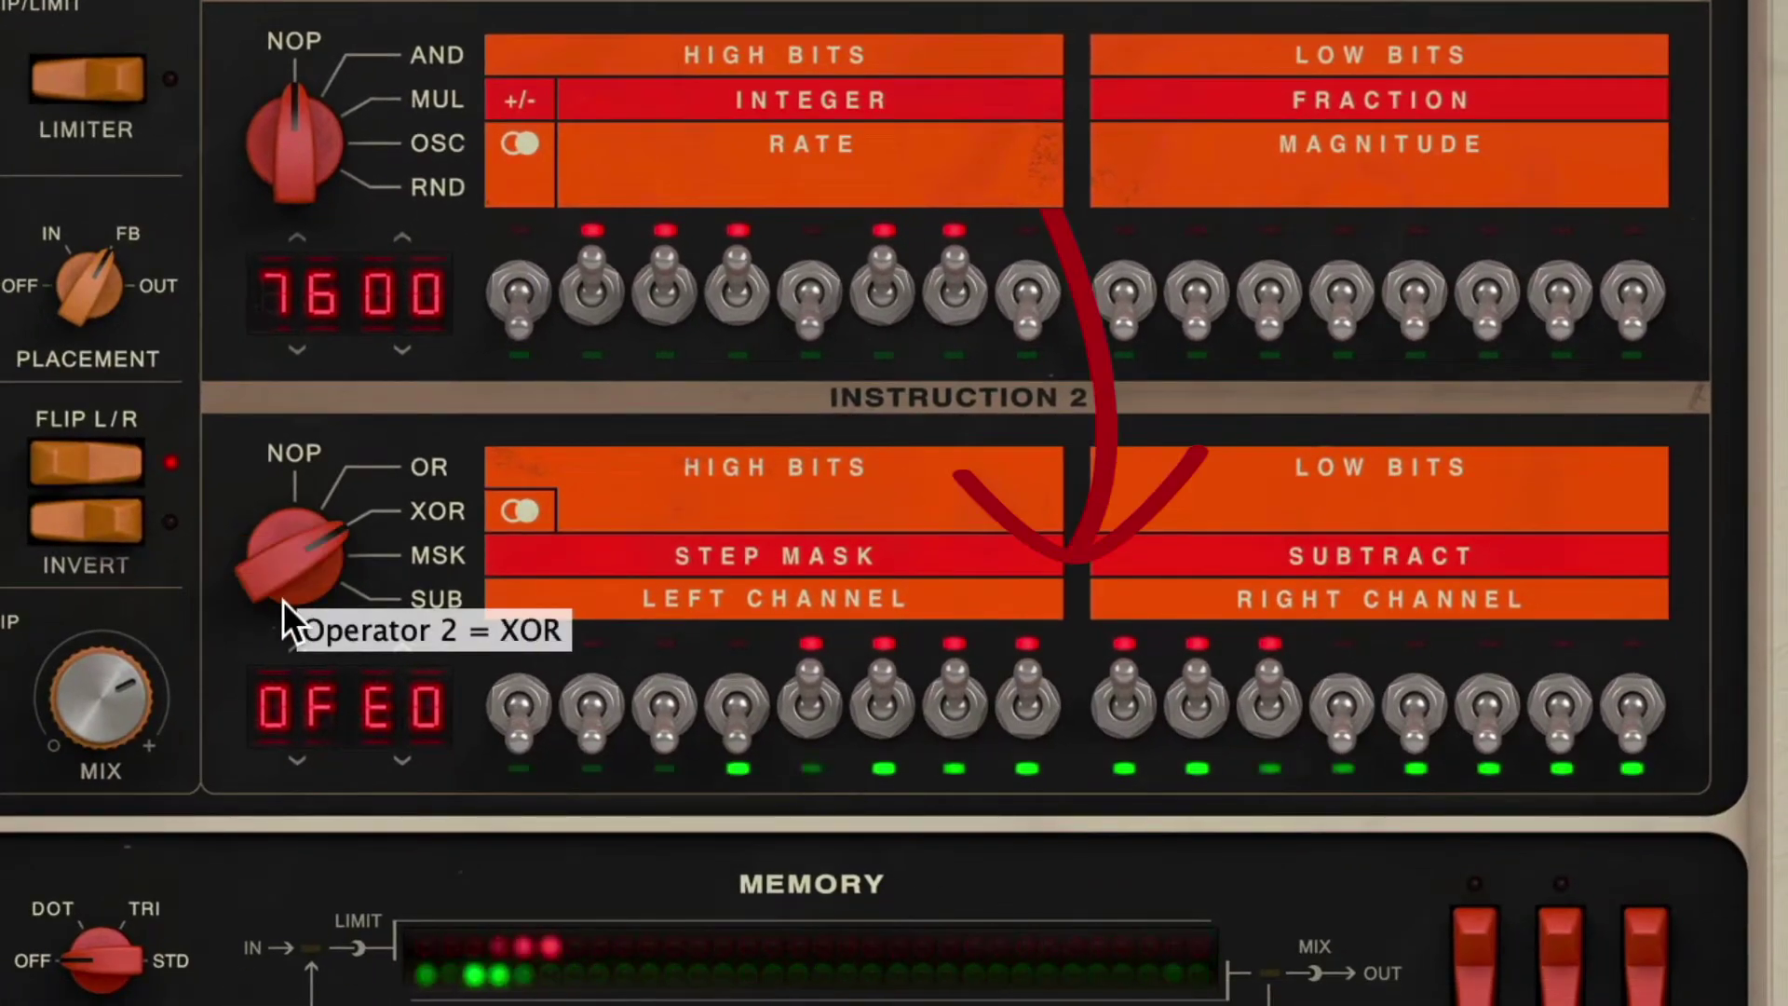
pyautogui.click(599, 735)
pyautogui.click(665, 733)
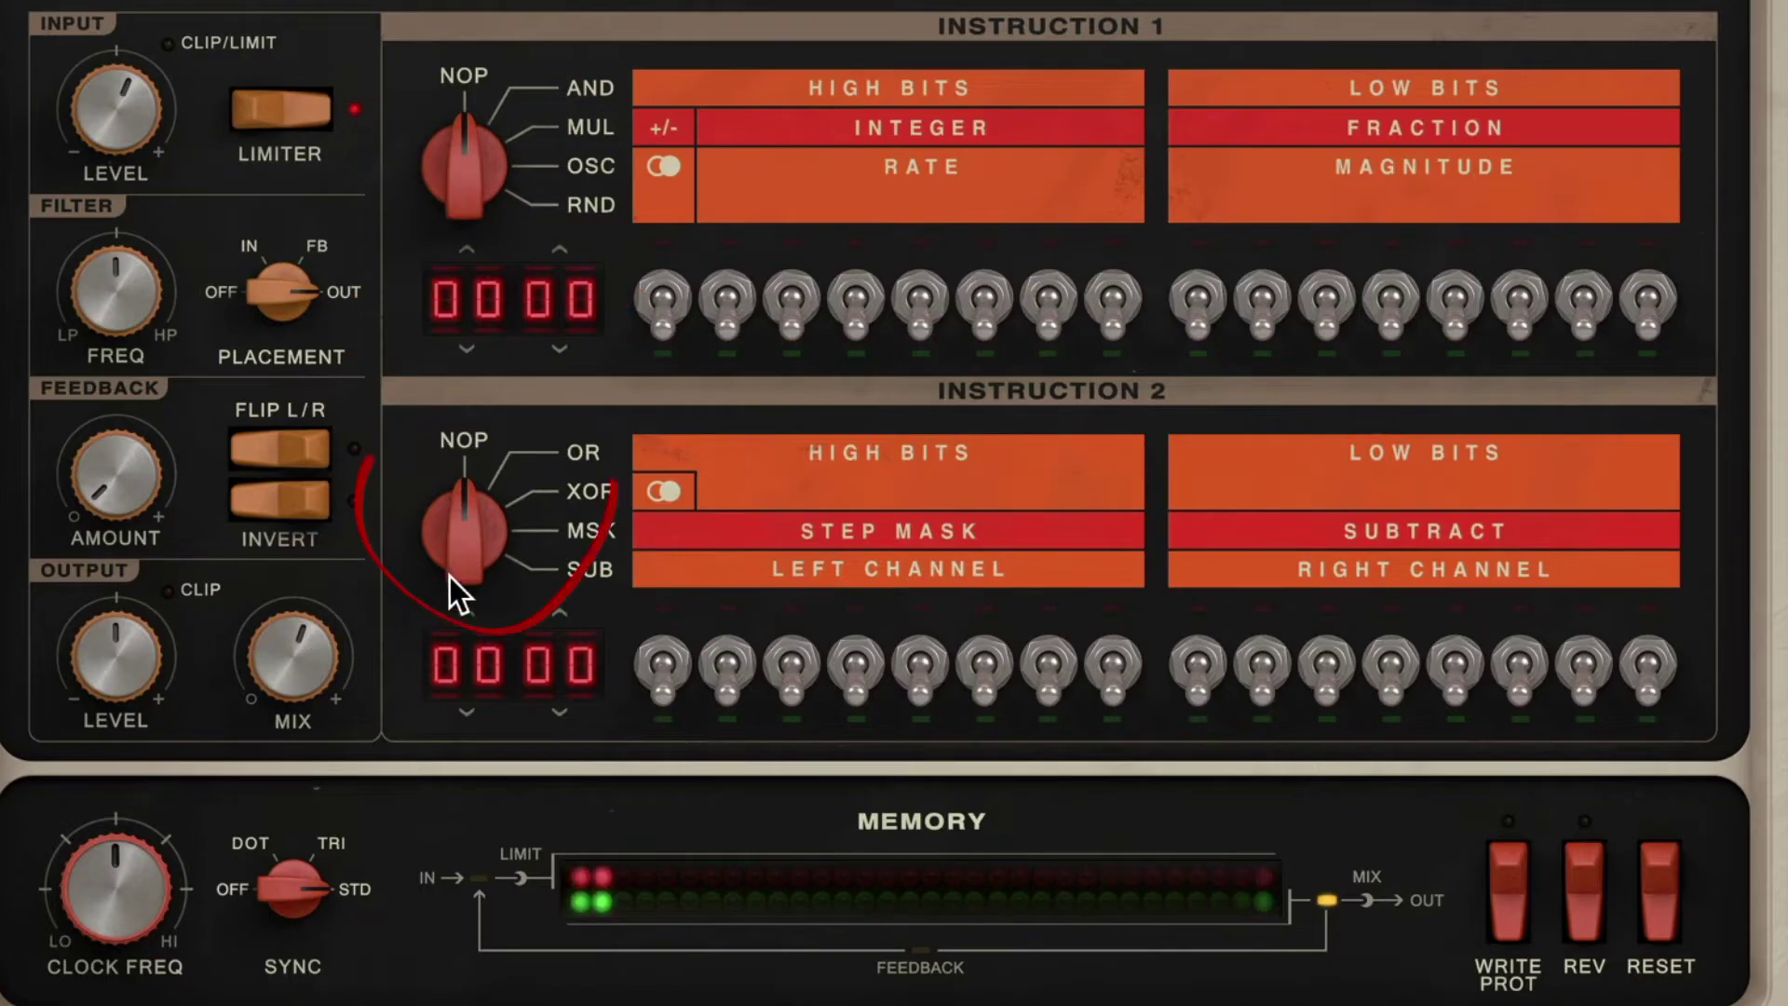
# Set the Instruction 2 operator to SUB and its operand to 20C0 for different left and right channel delays
pyautogui.moveTo(471, 572); pyautogui.dragTo(466, 475)
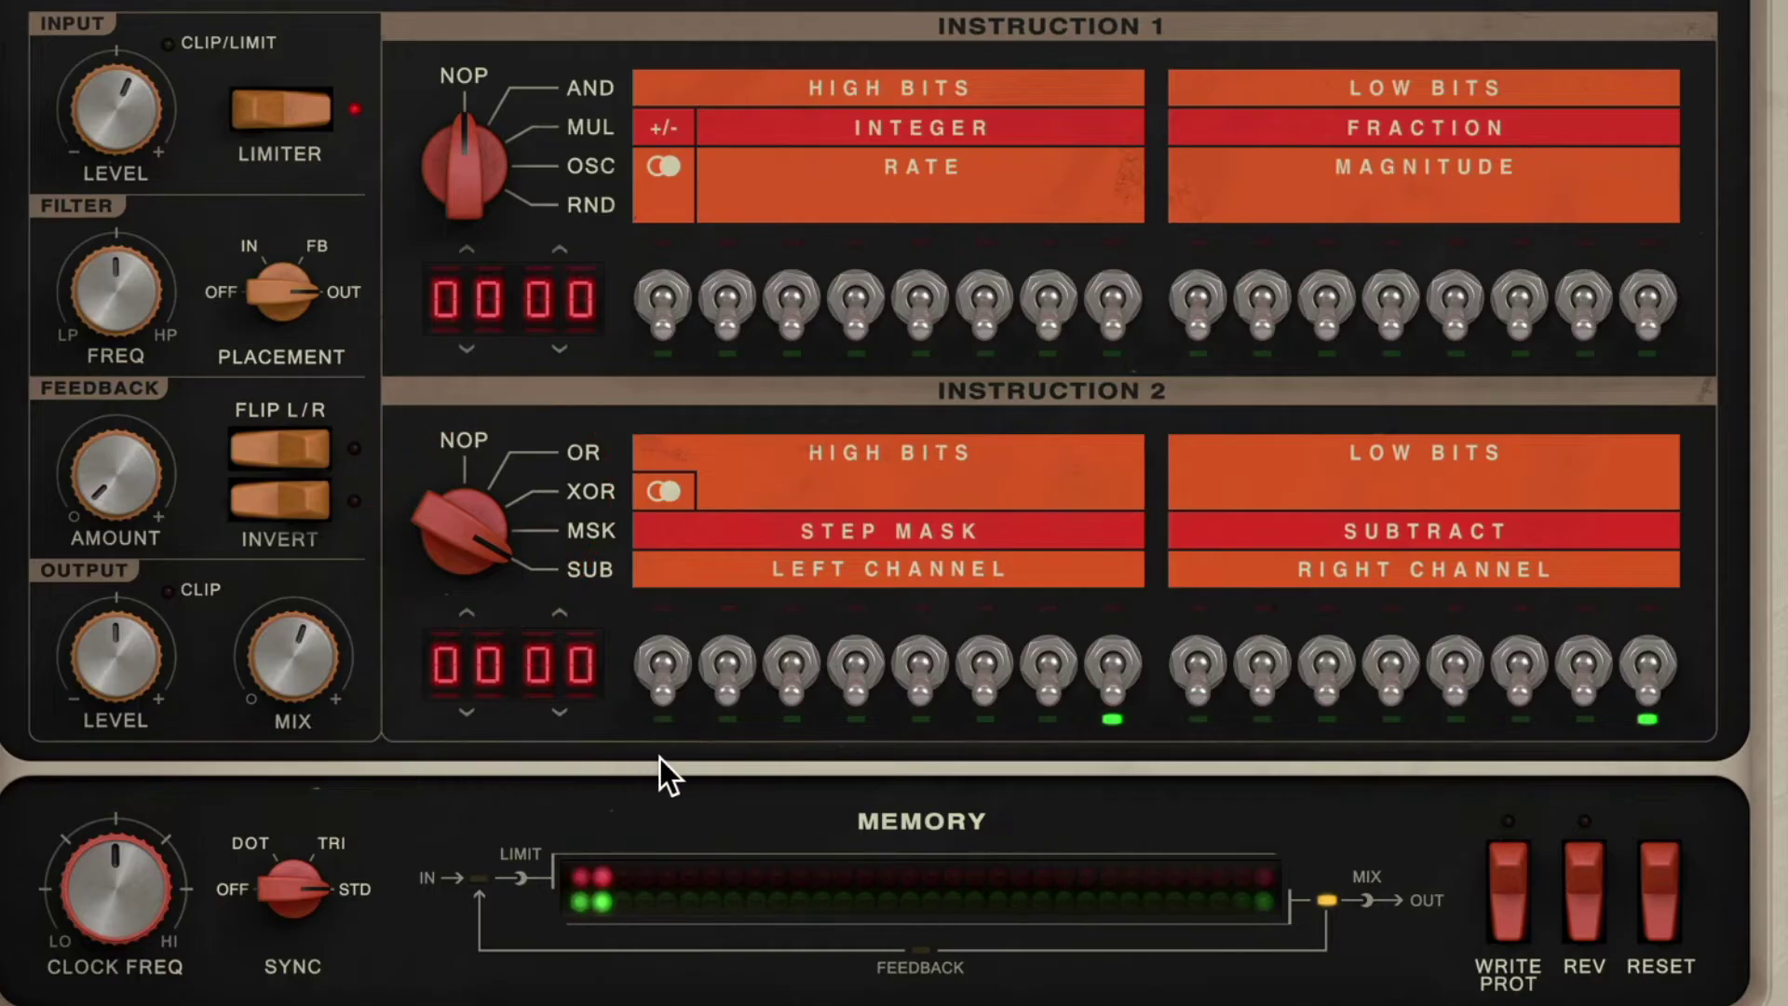
pyautogui.click(794, 697)
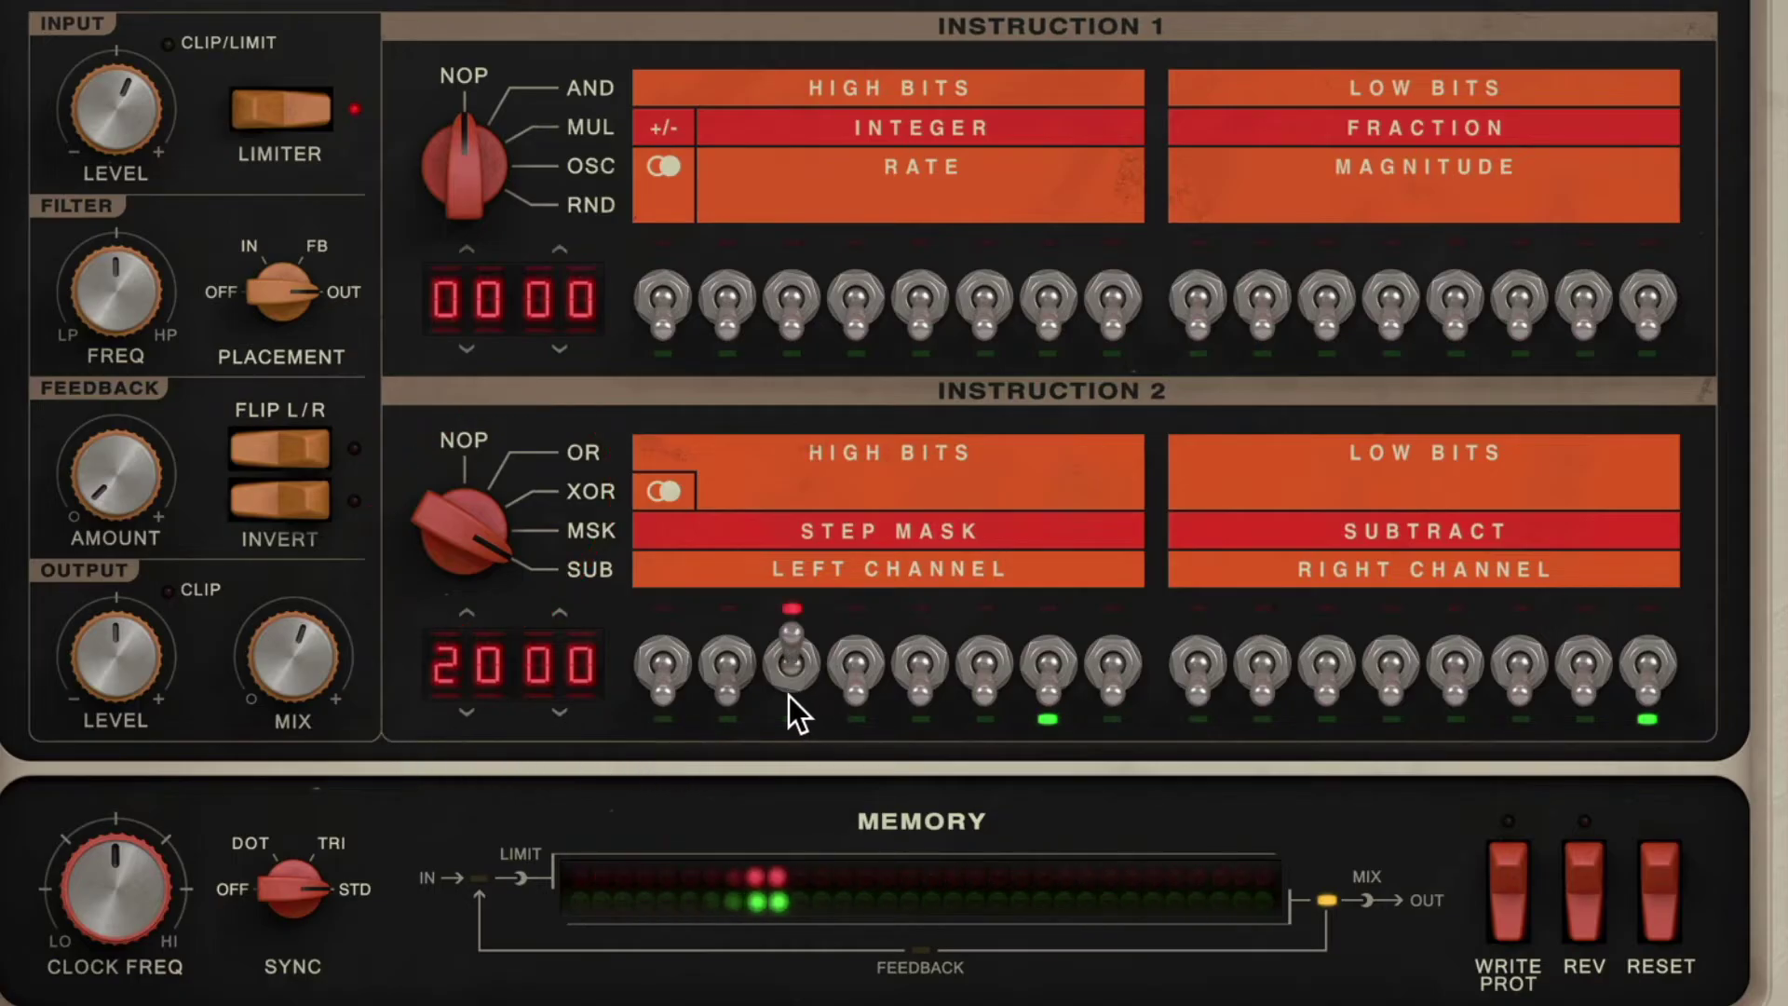
pyautogui.click(1196, 693)
pyautogui.click(1241, 687)
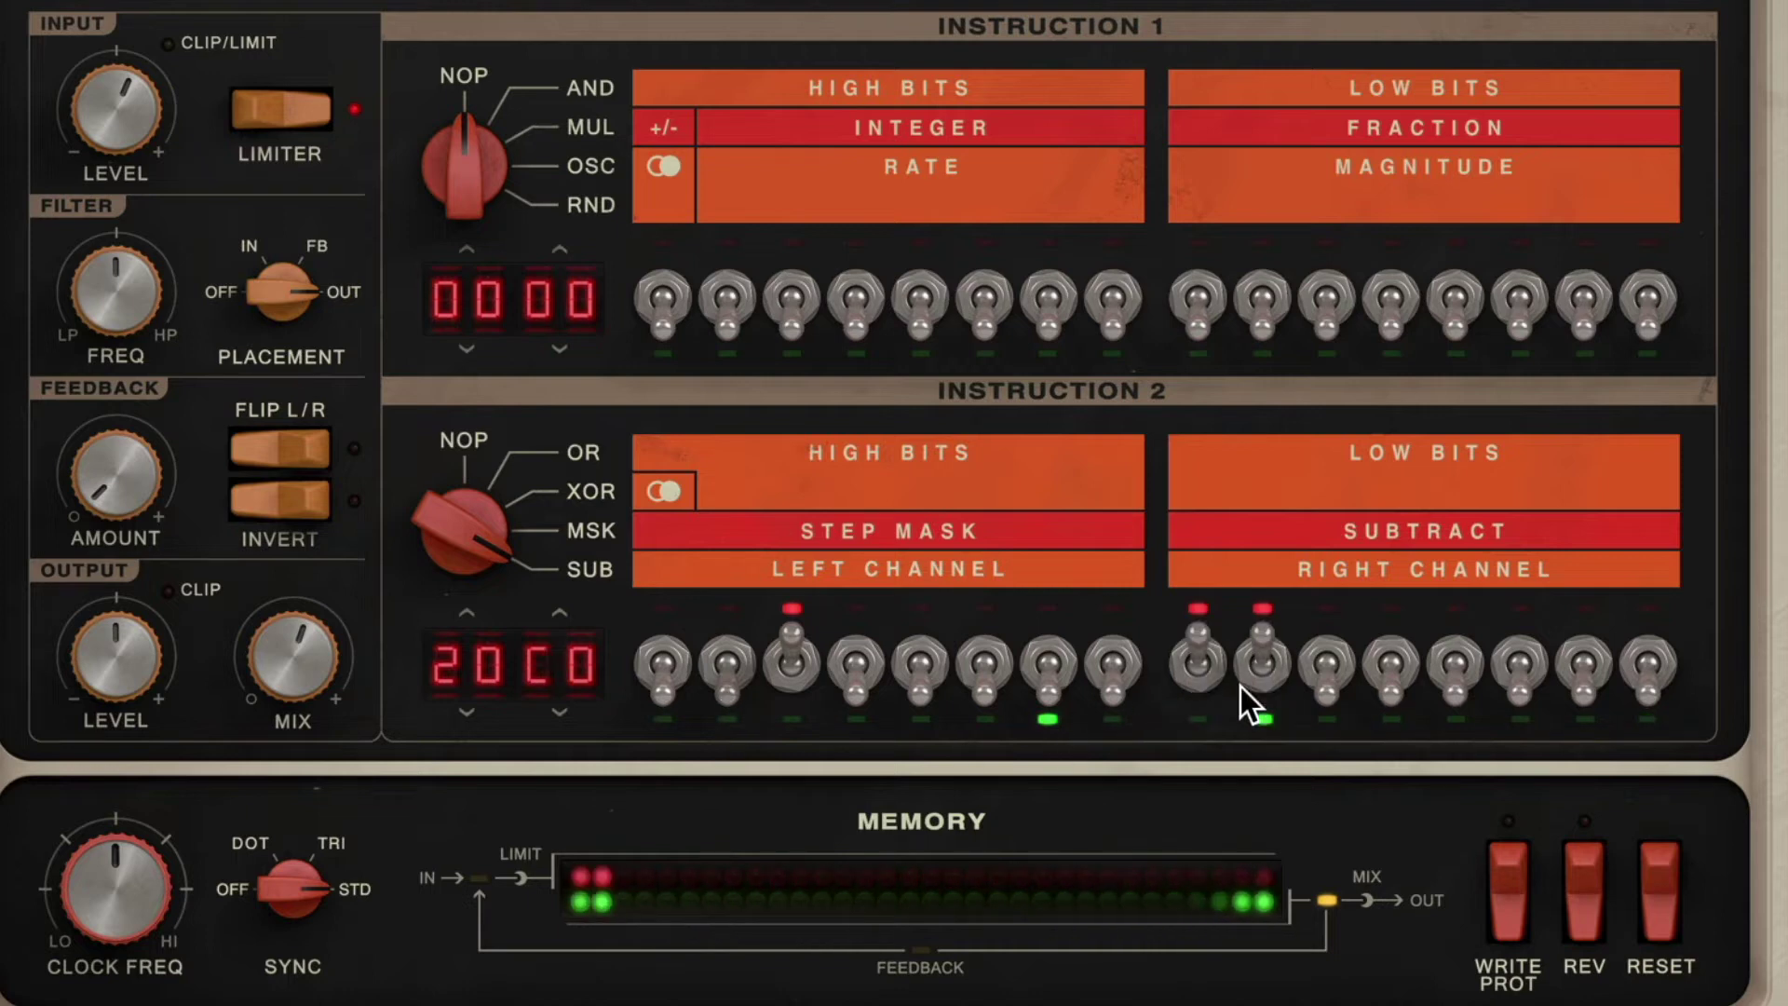
# Set the Instruction 2 operand to 60E0, trying E0E0 along the way, and raise the feedback amount slightly
pyautogui.click(714, 685)
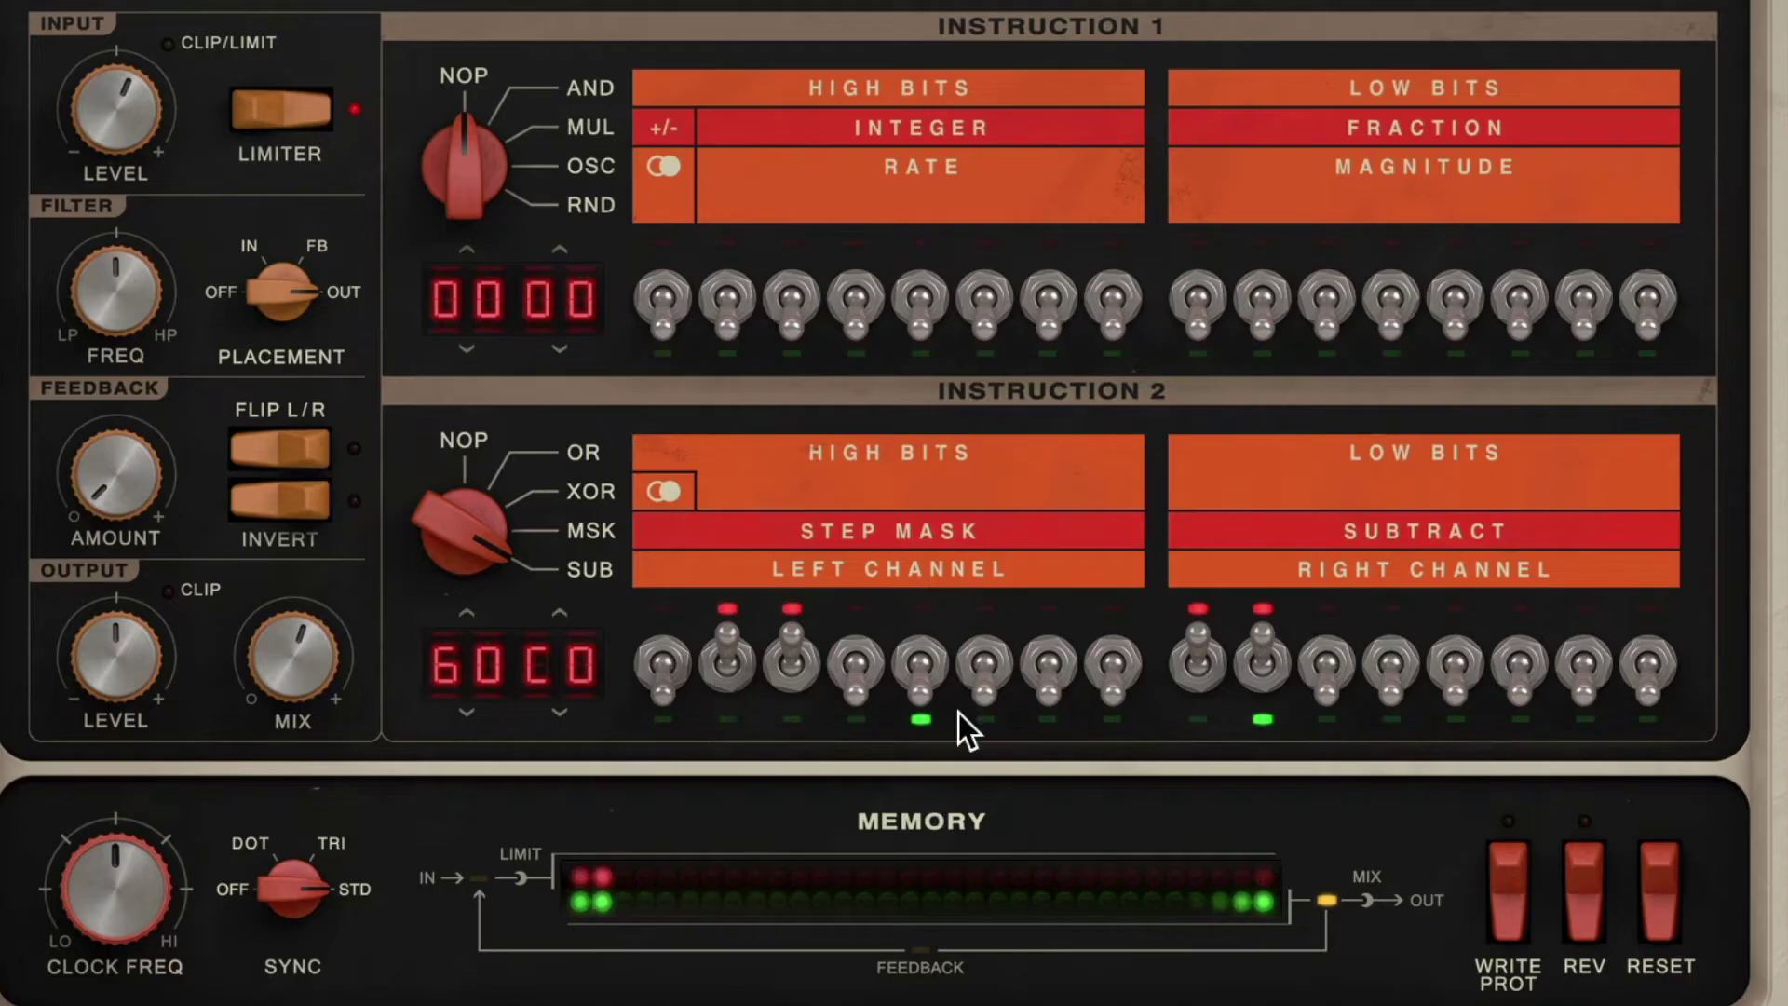
pyautogui.click(1328, 684)
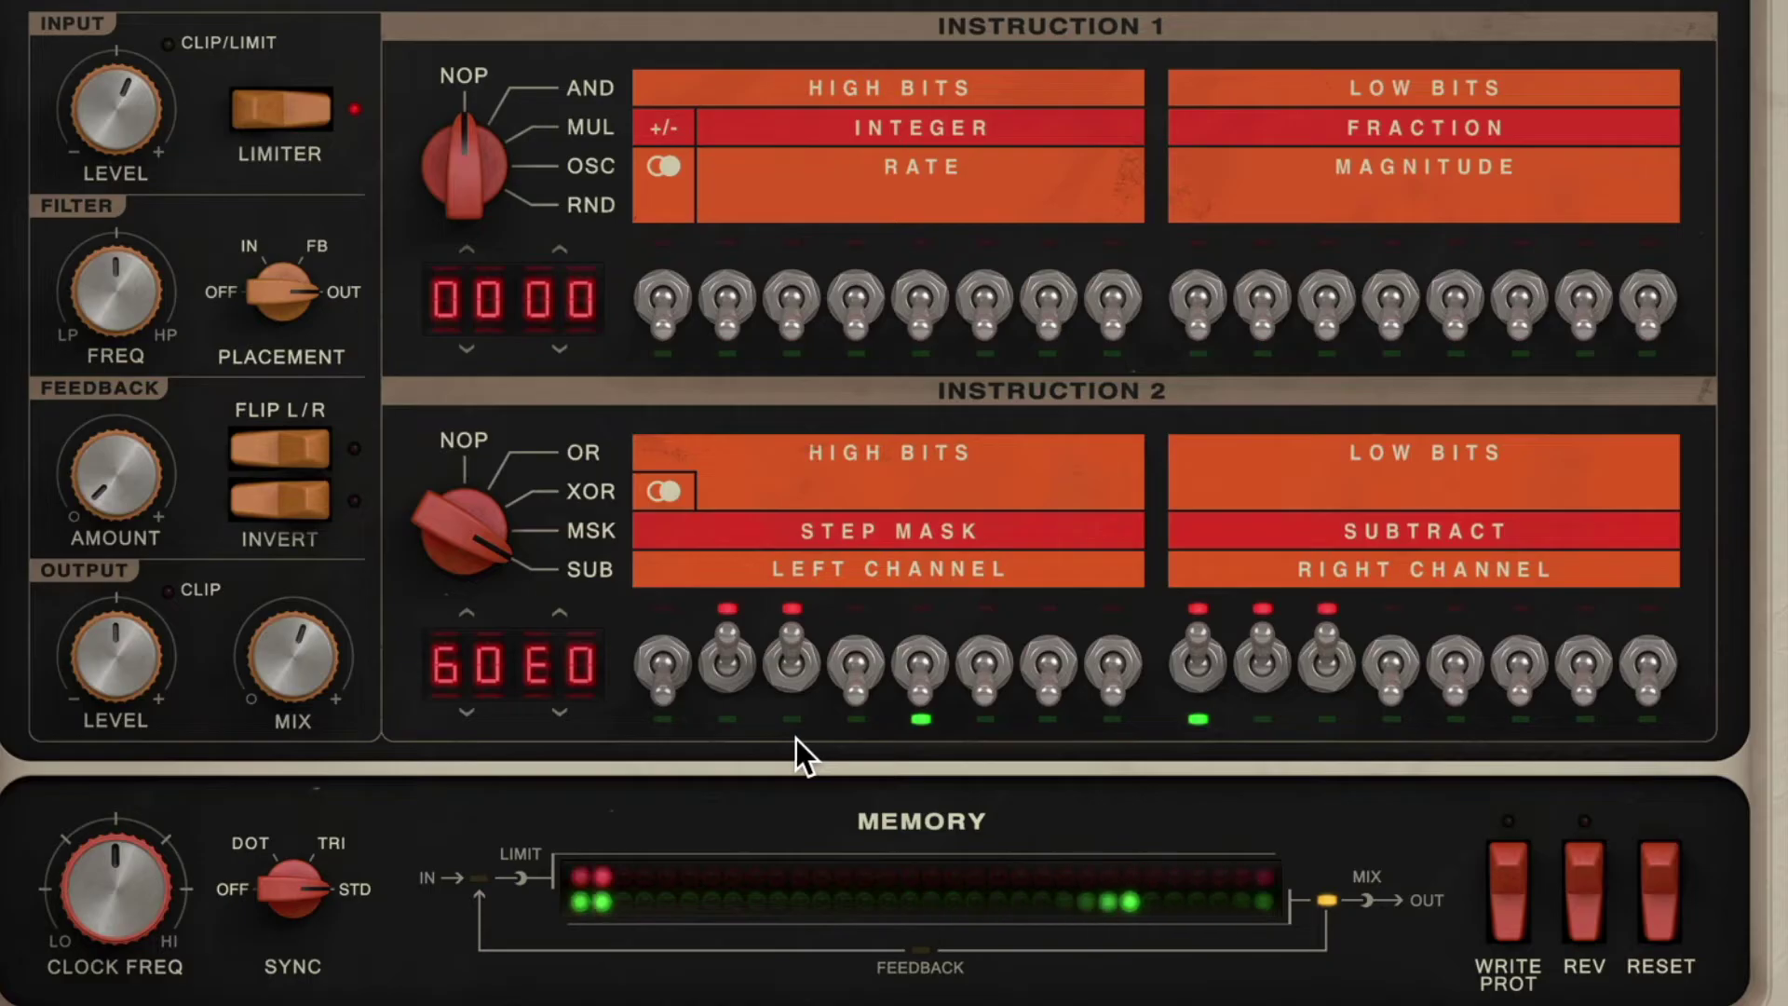
pyautogui.click(658, 692)
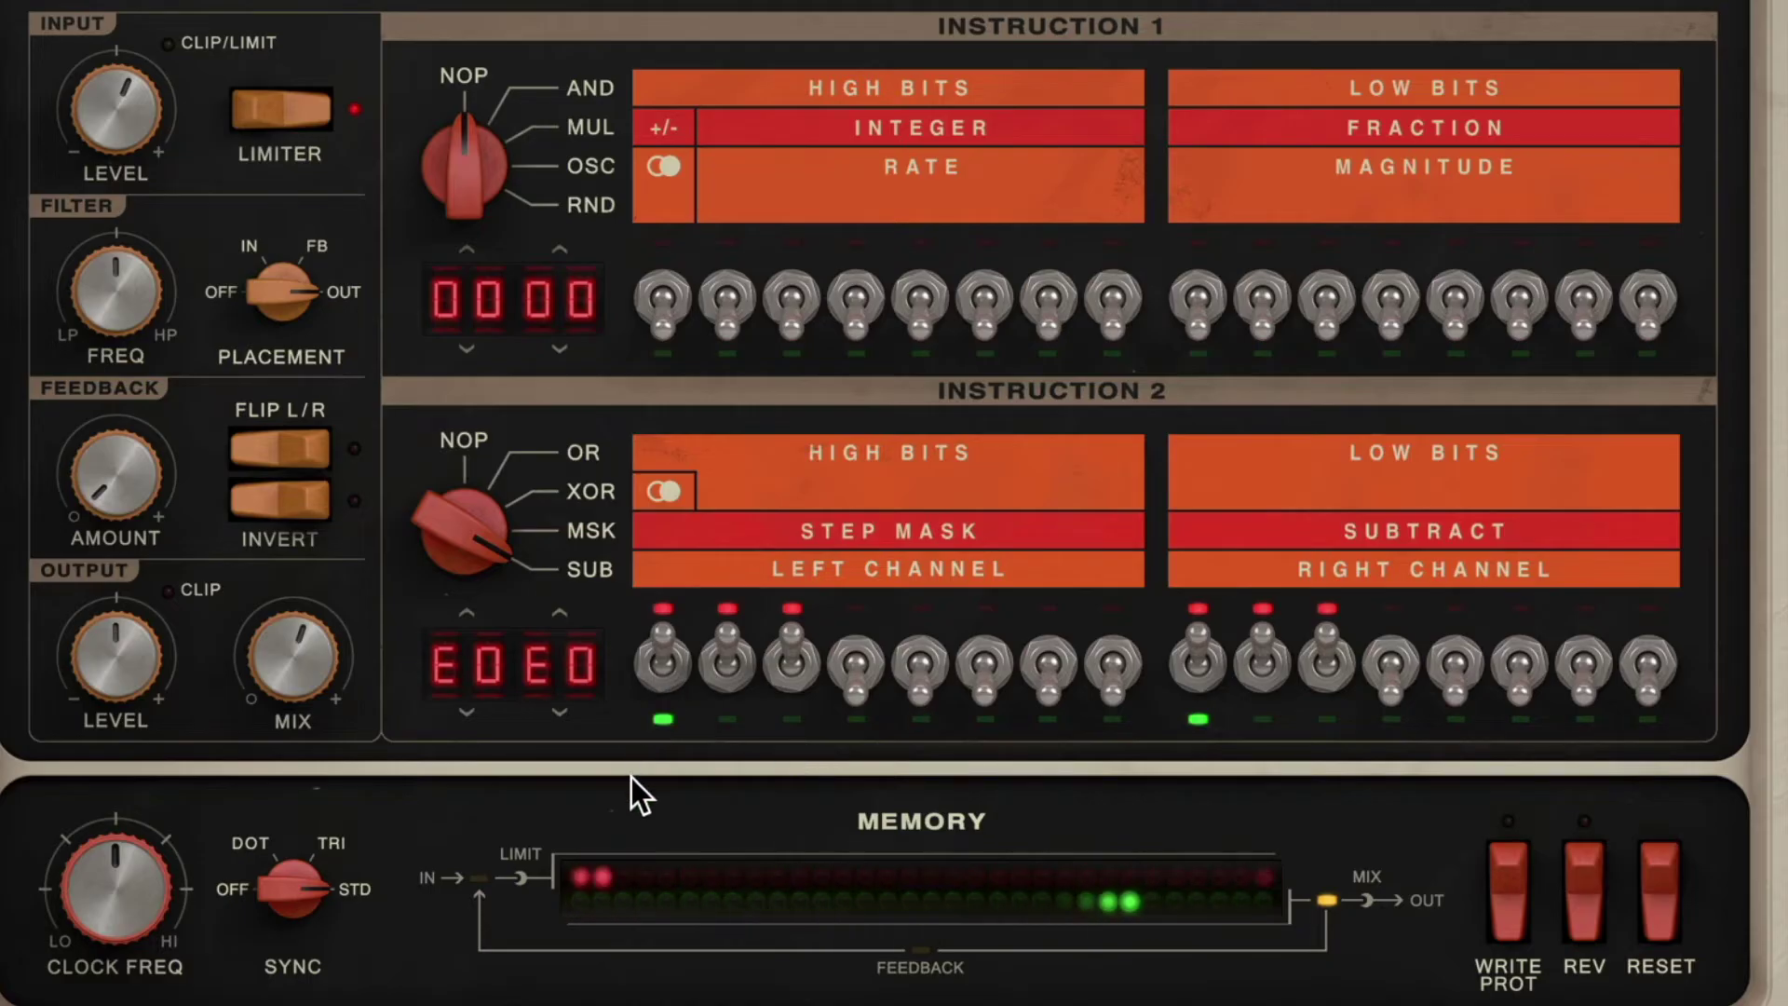
pyautogui.click(672, 664)
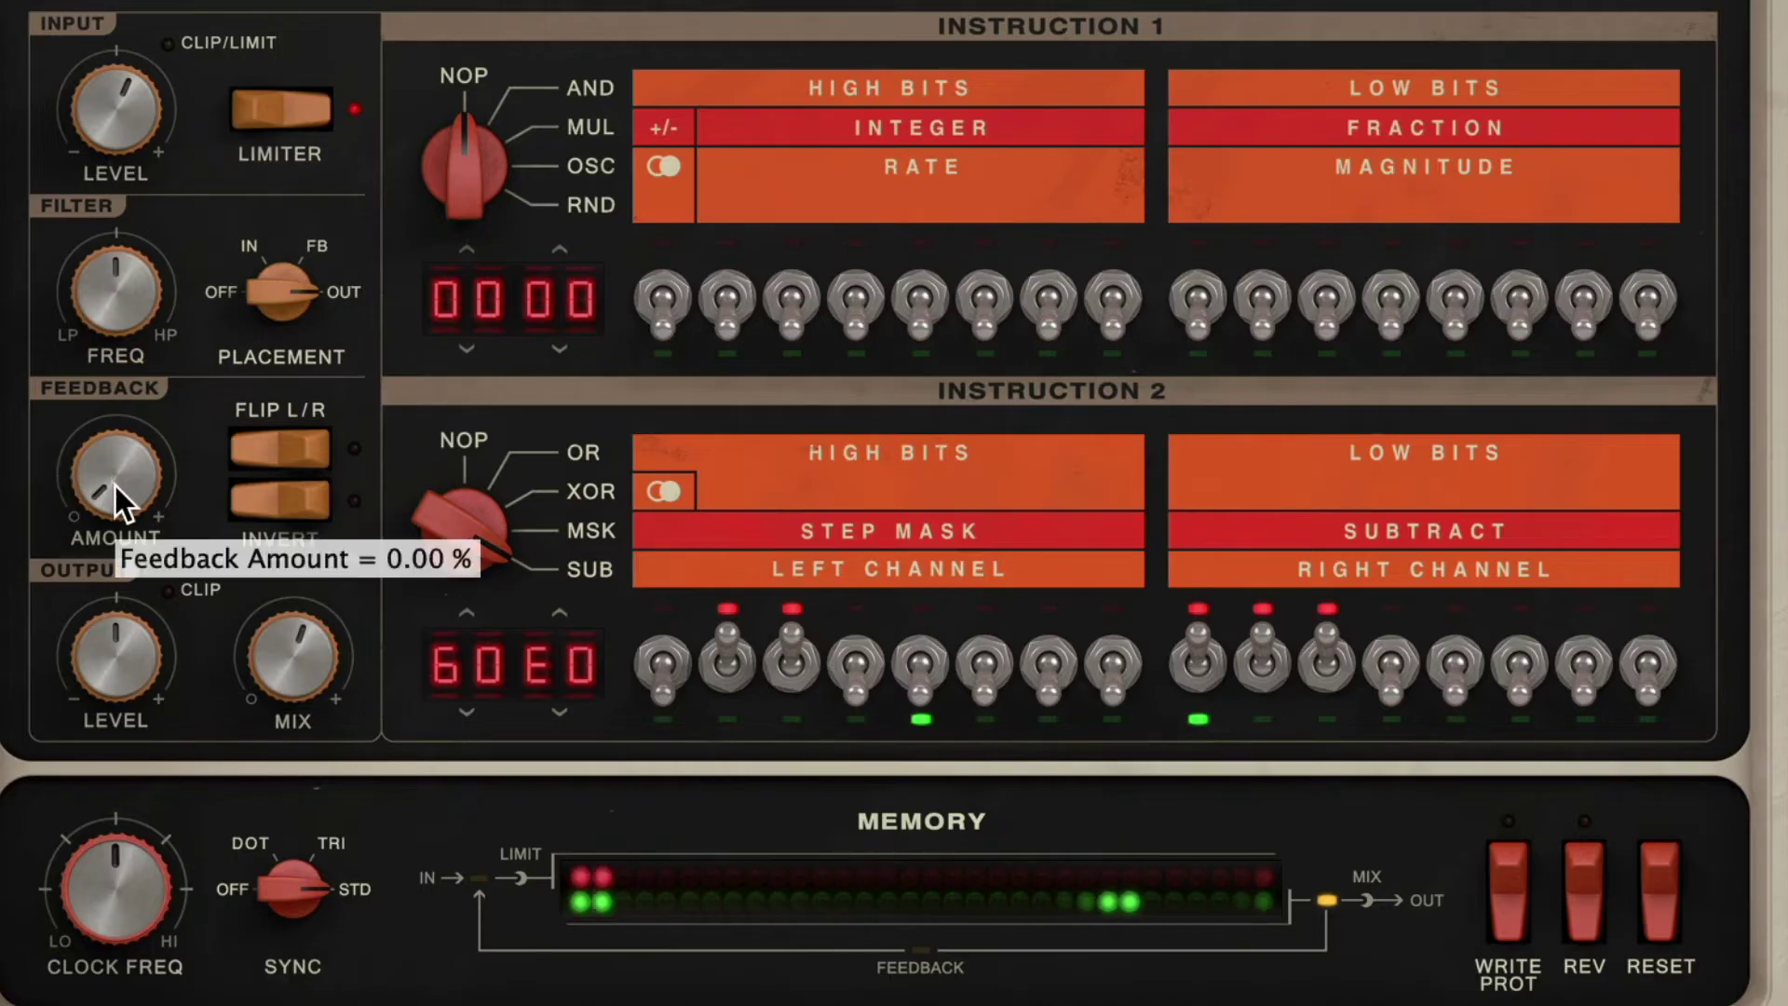
pyautogui.moveTo(115, 484); pyautogui.dragTo(122, 410)
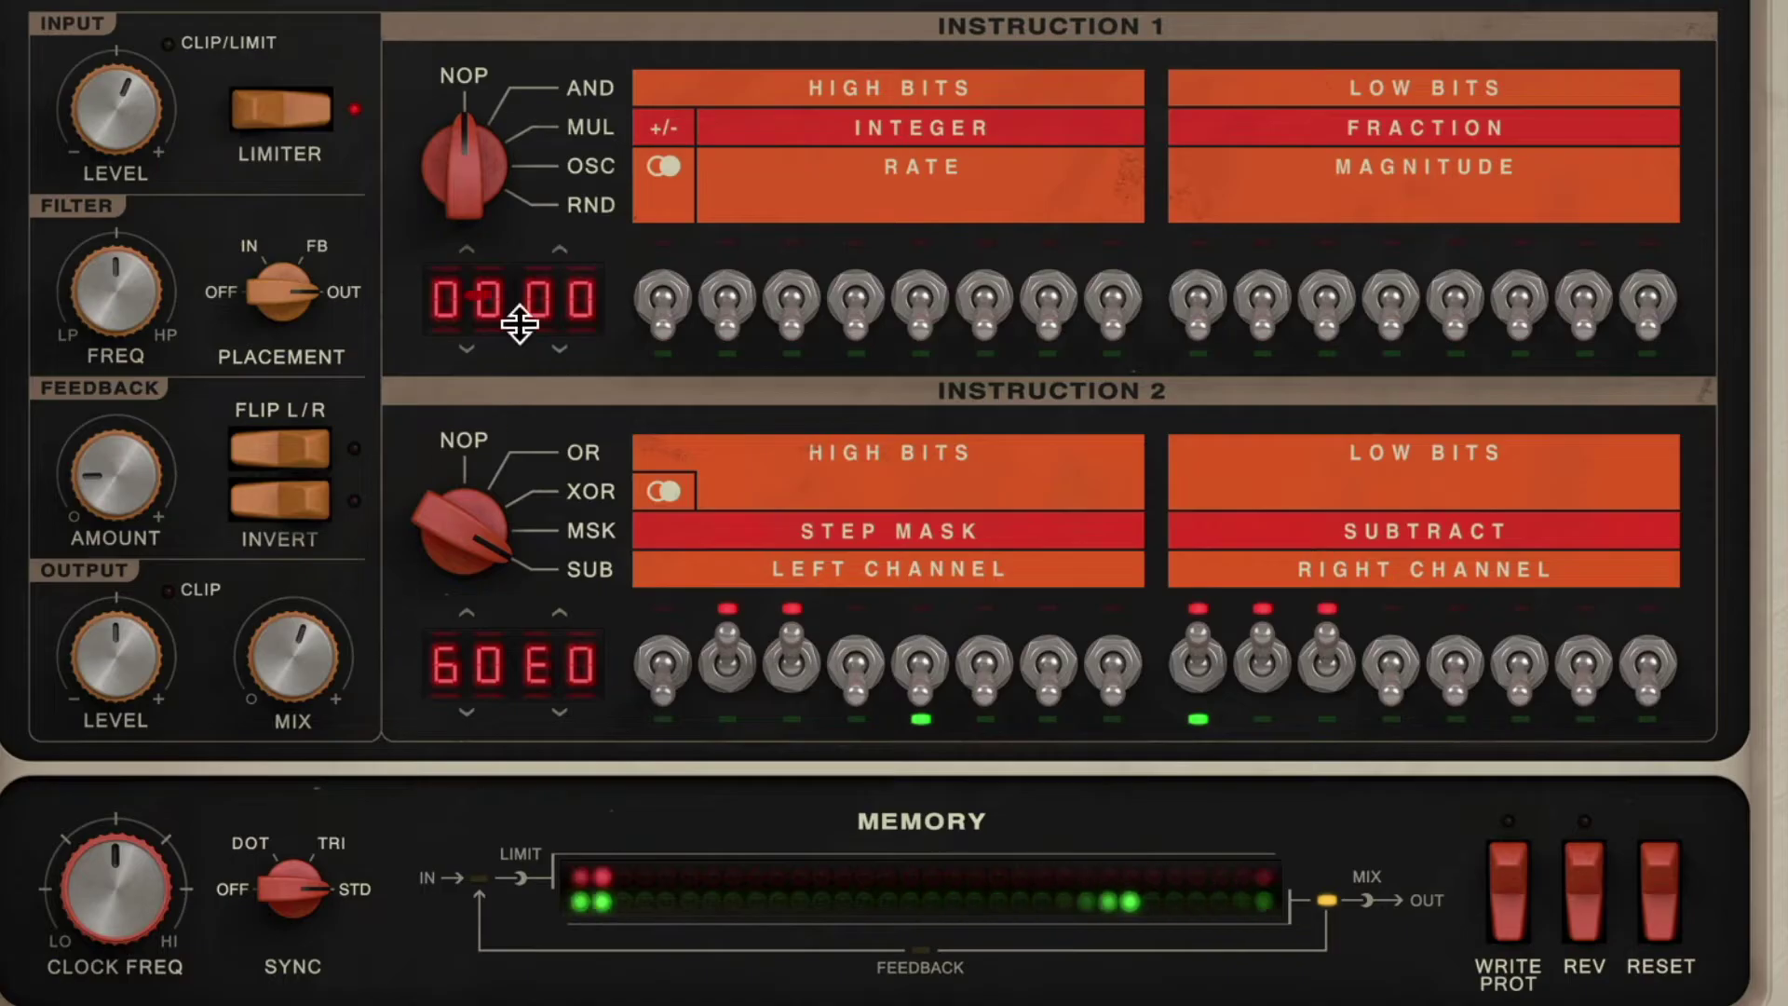
# Set the Instruction 1 operator to AND and its operand to 6000
pyautogui.moveTo(457, 197); pyautogui.dragTo(461, 173)
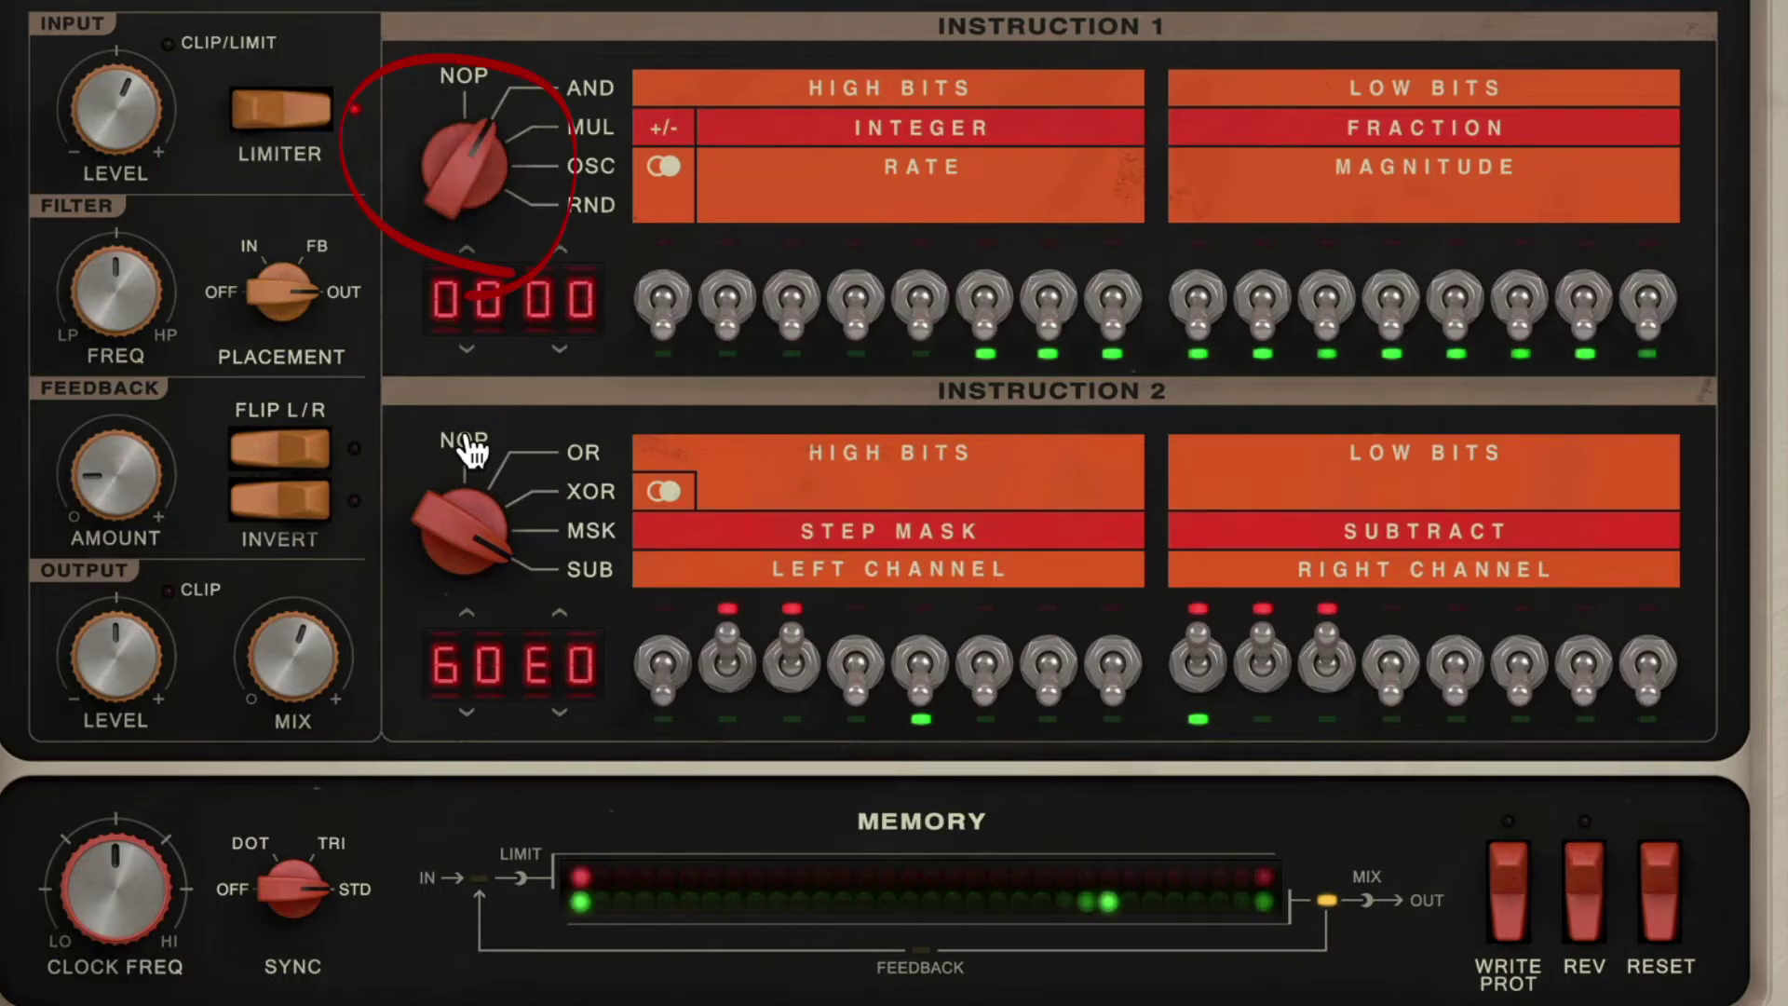
pyautogui.moveTo(1648, 312)
pyautogui.mouseDown()
pyautogui.moveTo(1291, 315)
pyautogui.moveTo(1673, 302)
pyautogui.mouseUp()
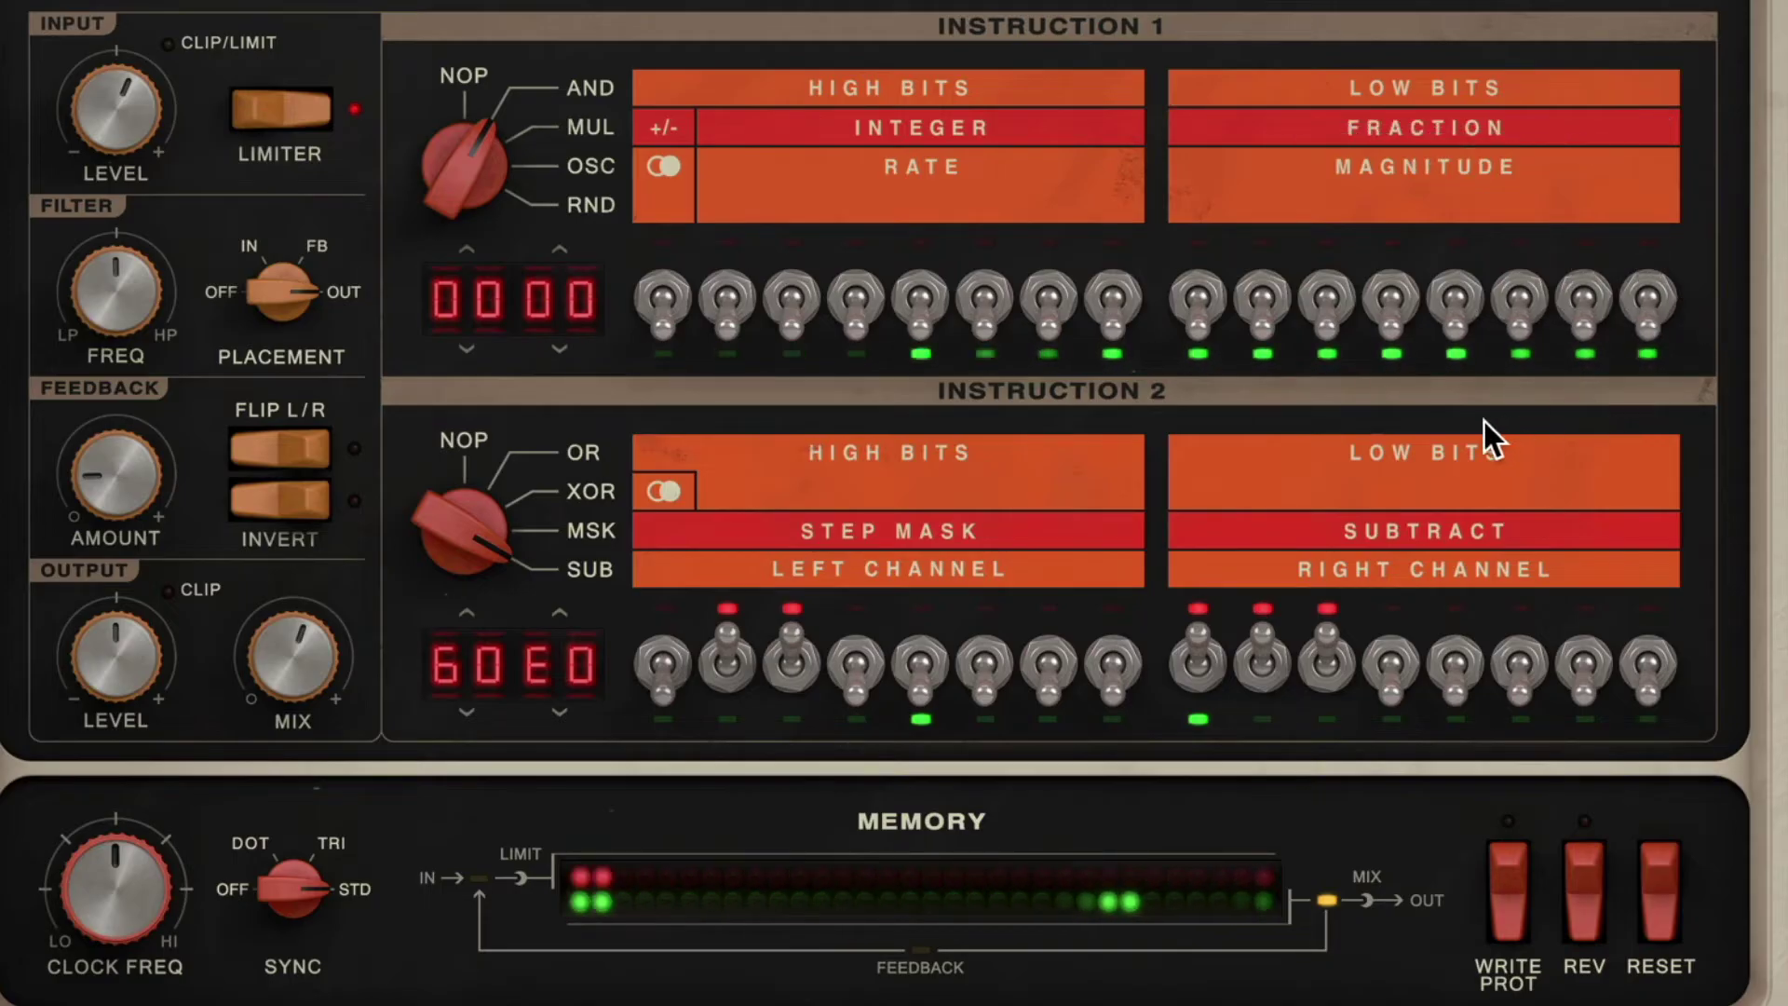
pyautogui.click(790, 314)
pyautogui.click(737, 321)
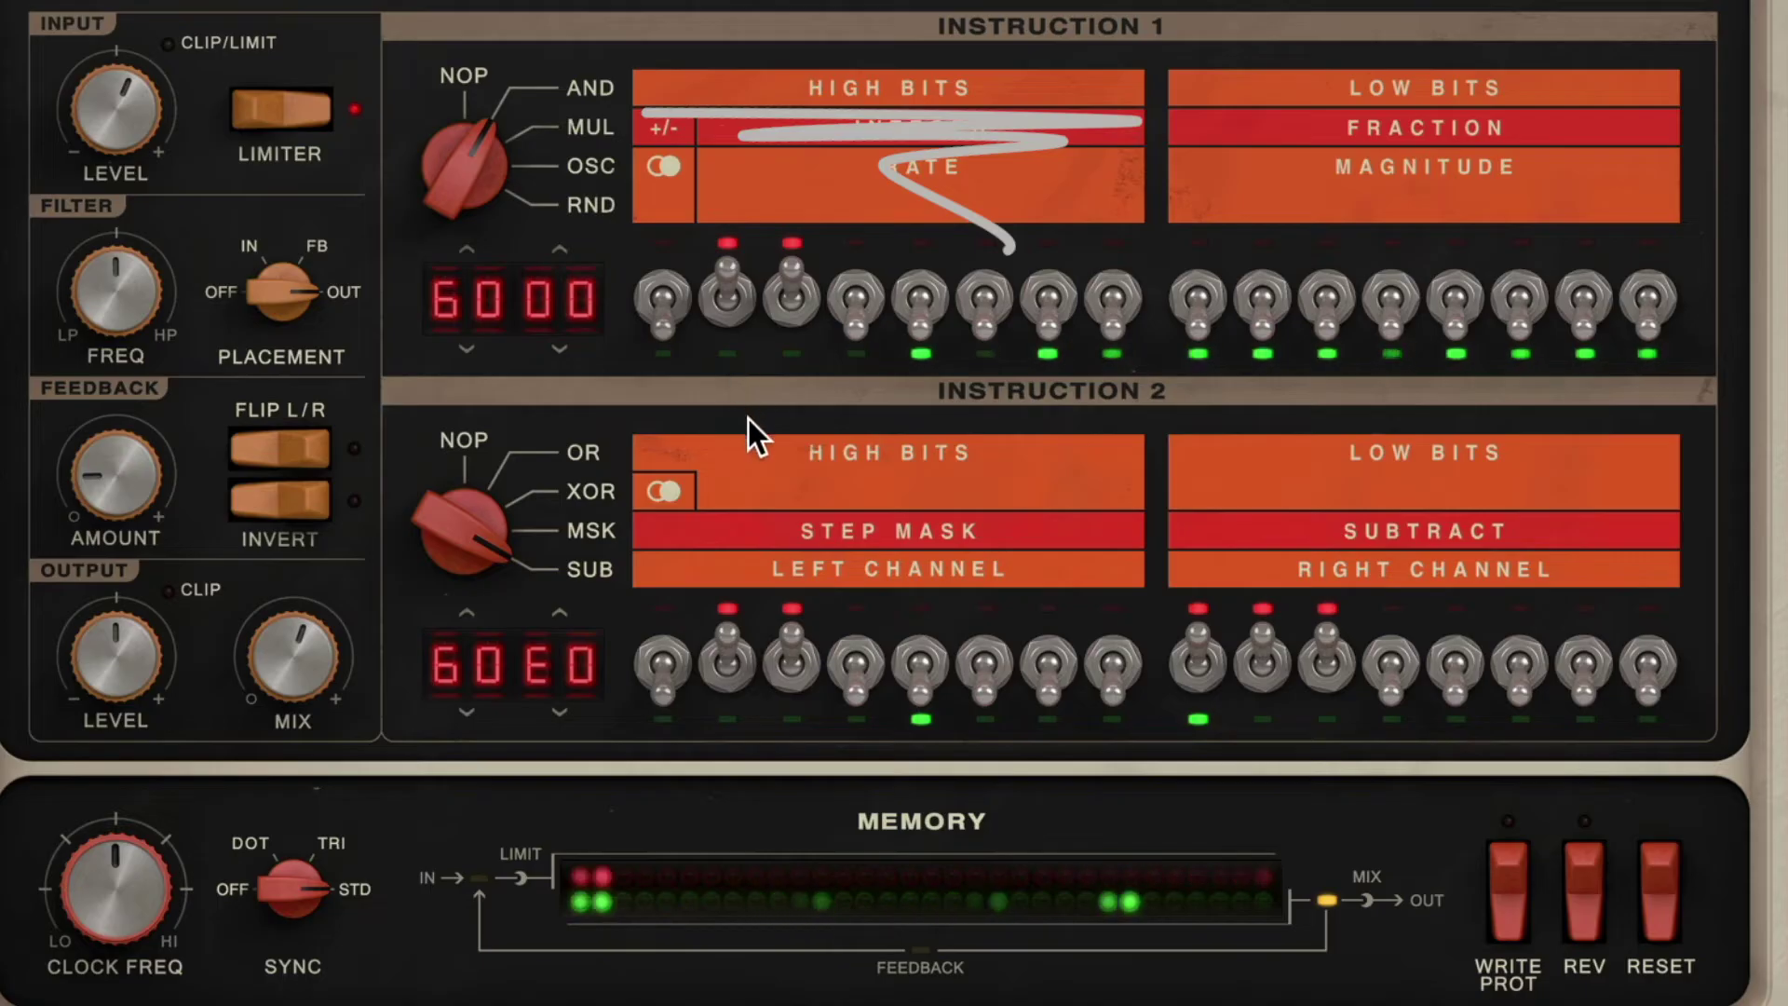
# Try Instruction 1 operands E000 and 7000, return to 6000, and flip the fifth high-bit switch
pyautogui.click(667, 315)
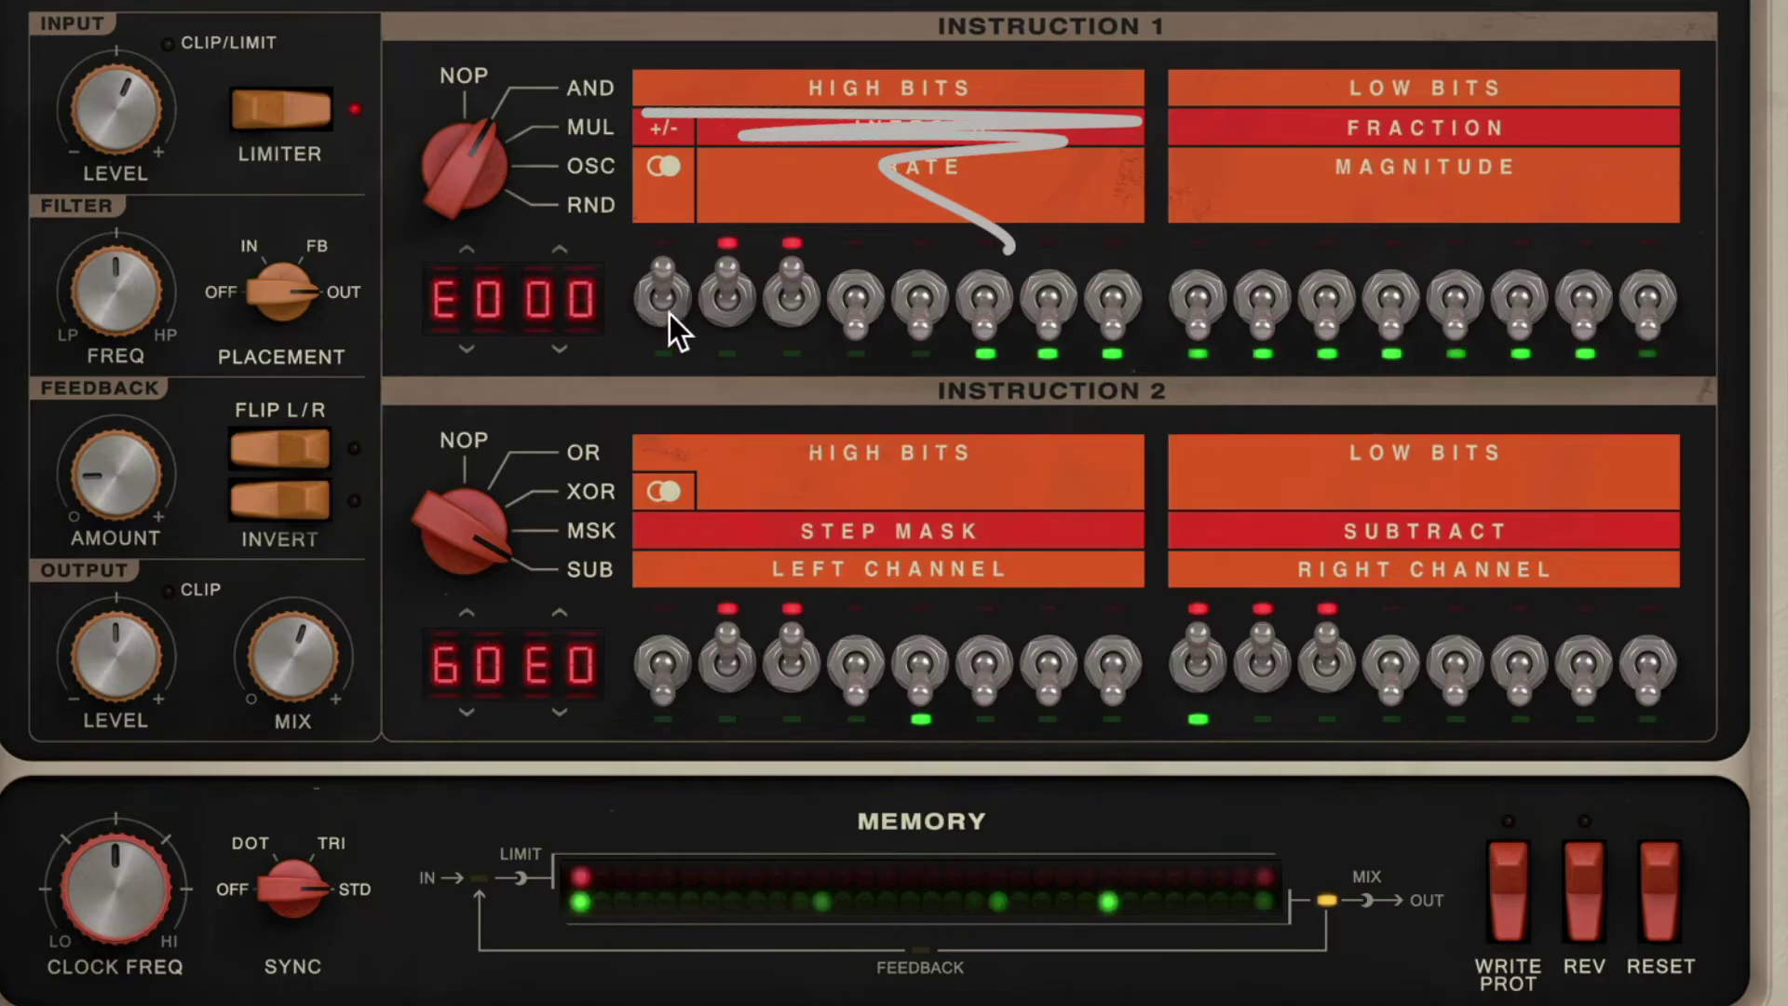
pyautogui.click(666, 321)
pyautogui.click(862, 315)
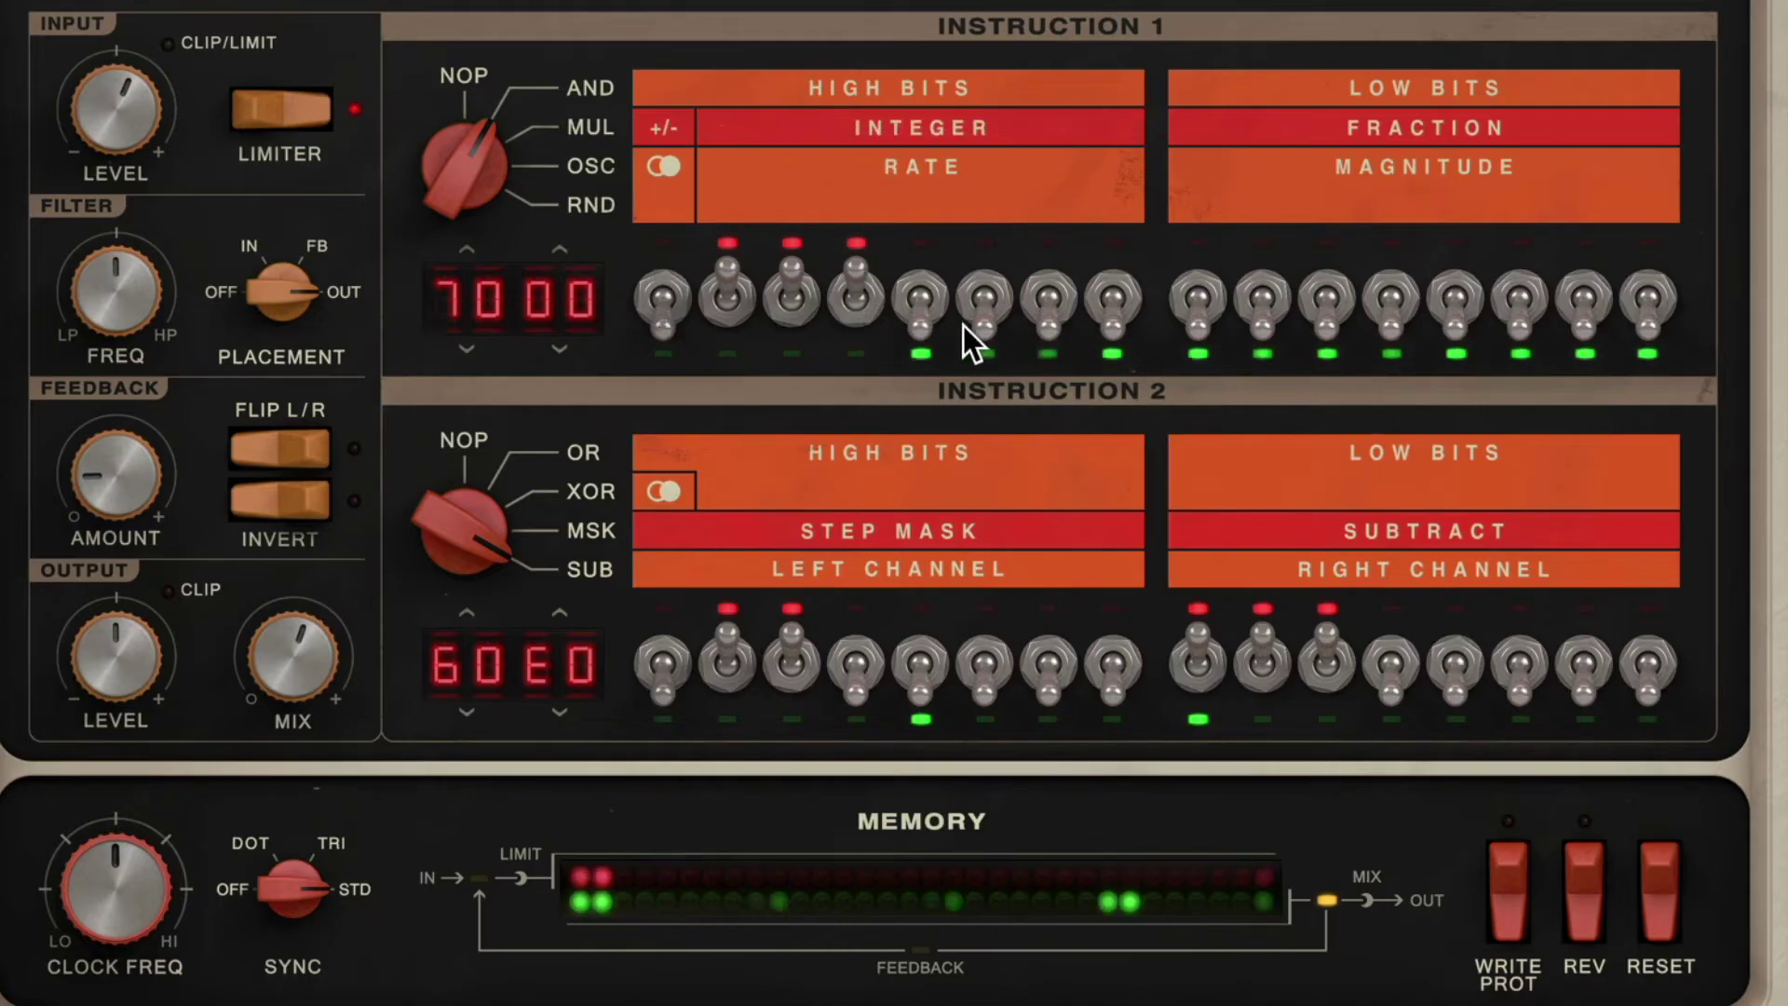
pyautogui.click(867, 306)
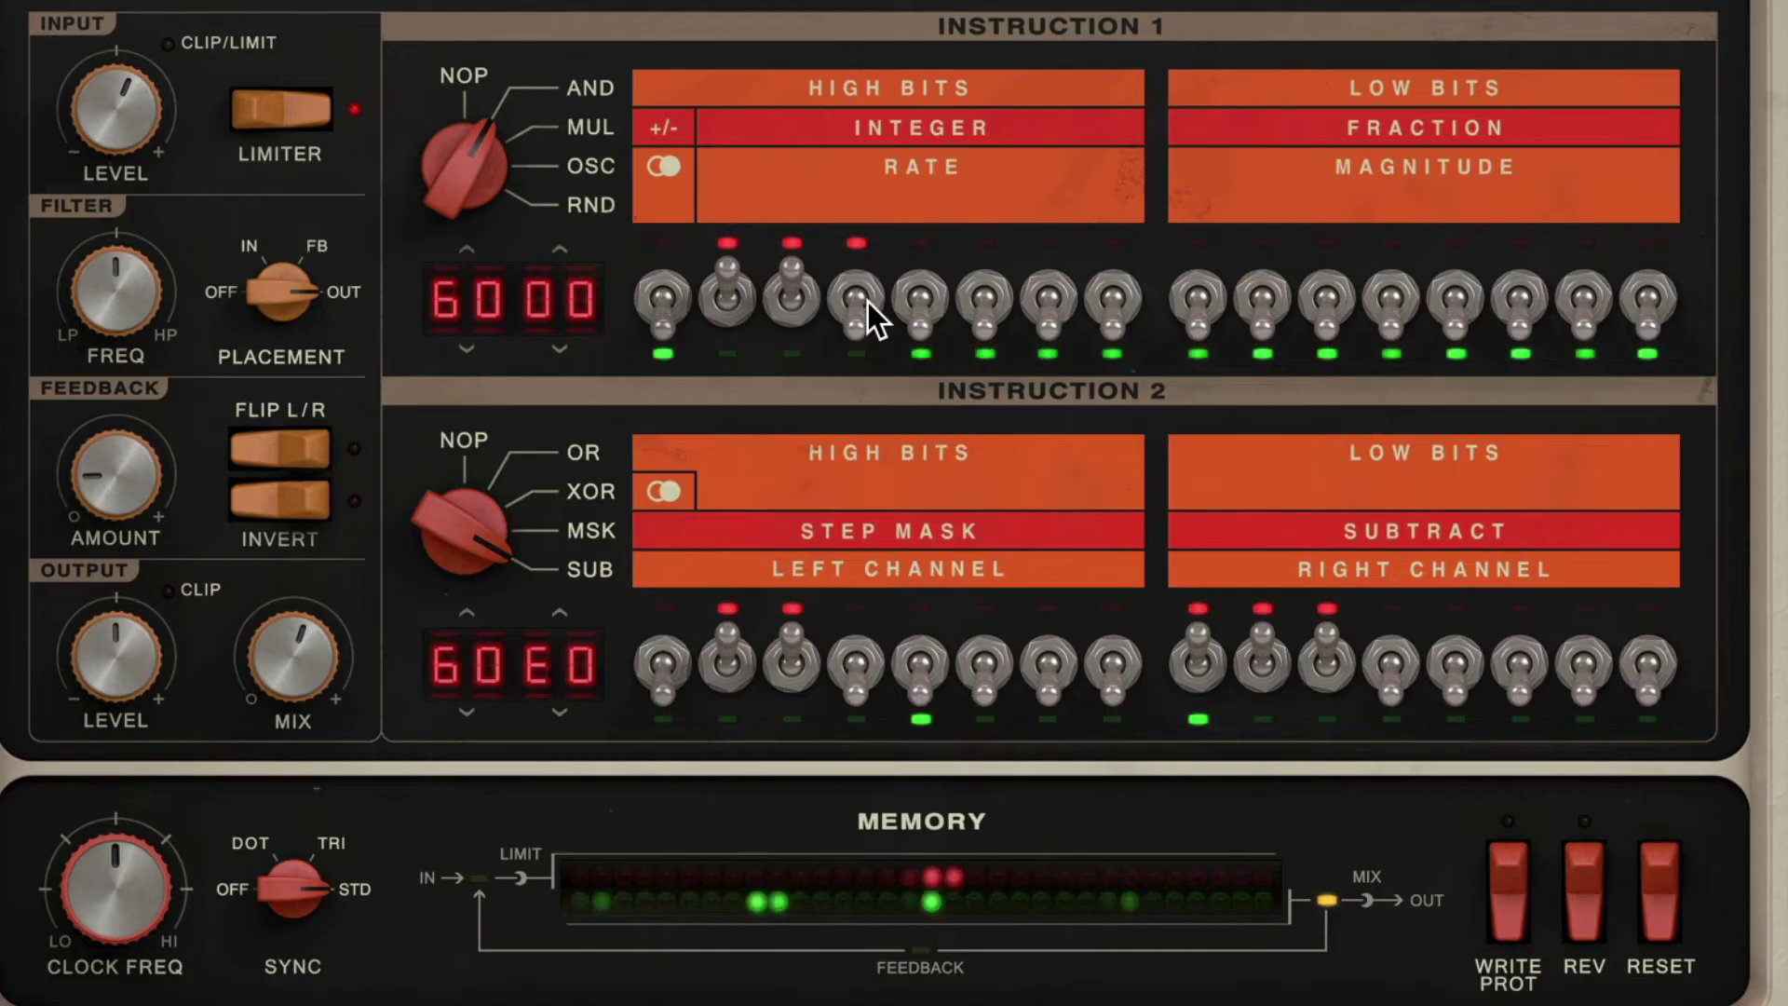
pyautogui.click(931, 325)
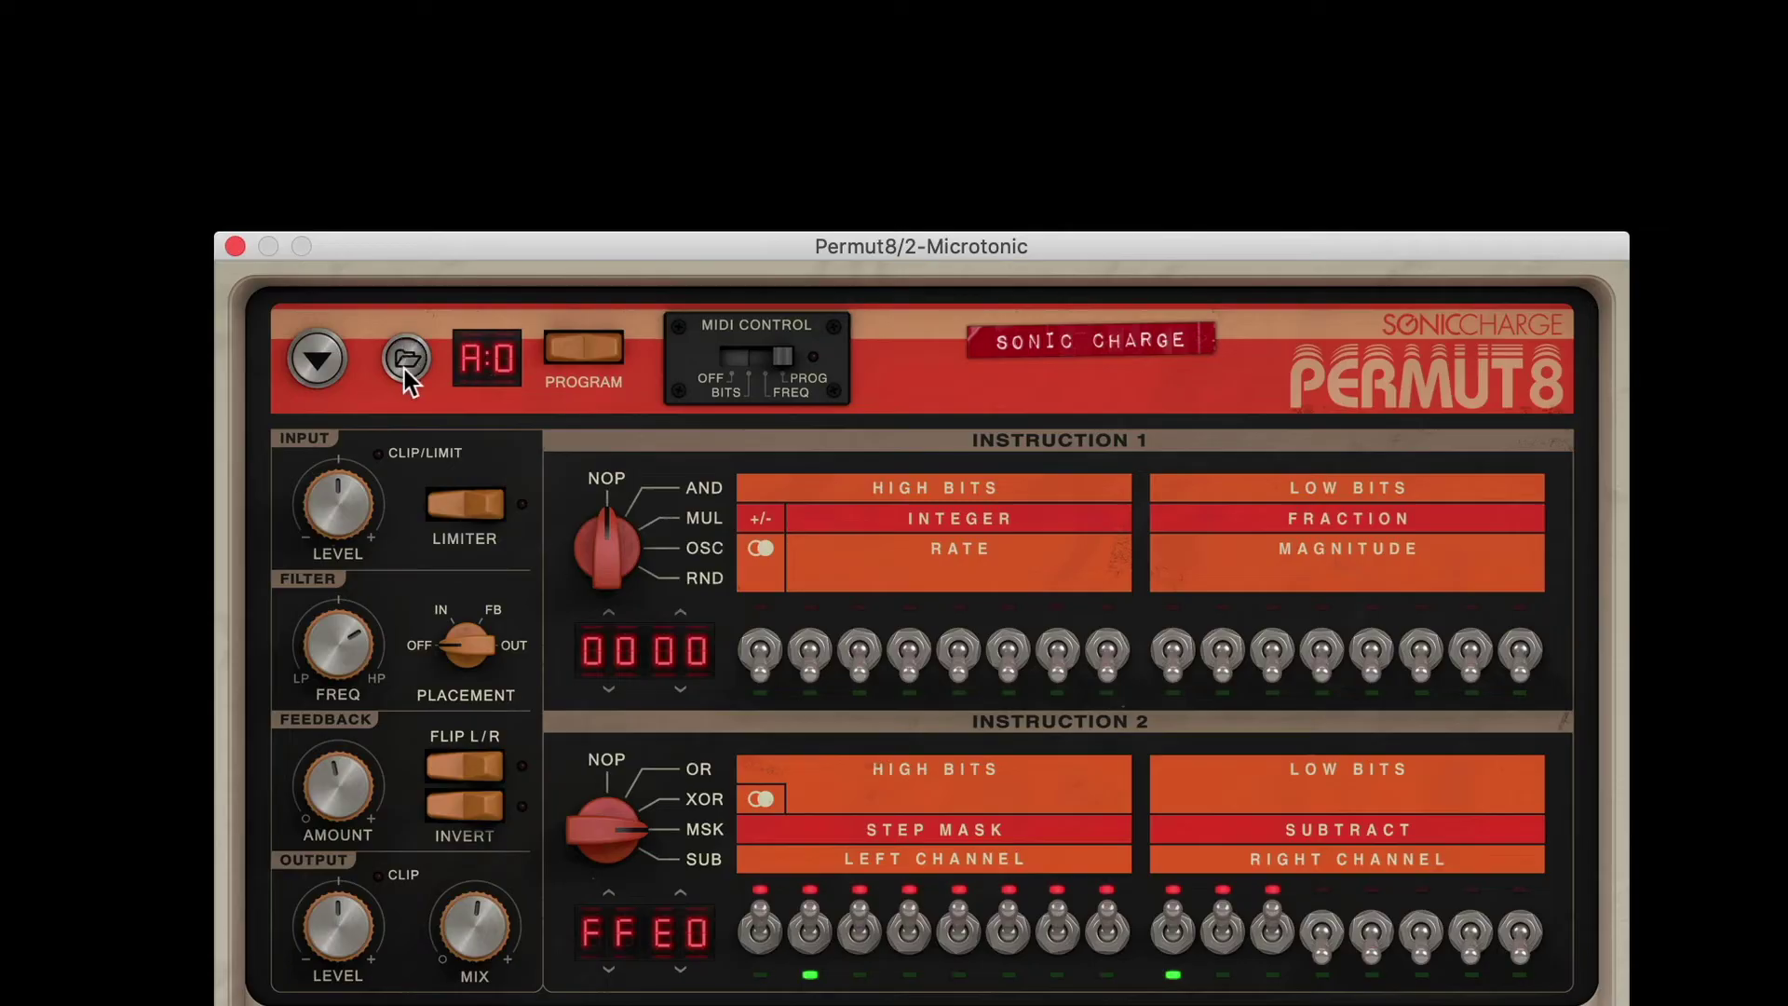
# Load Beatrick Firmware.p8bank from the Official Firmware Banks folder under By Package
pyautogui.click(407, 361)
pyautogui.click(771, 72)
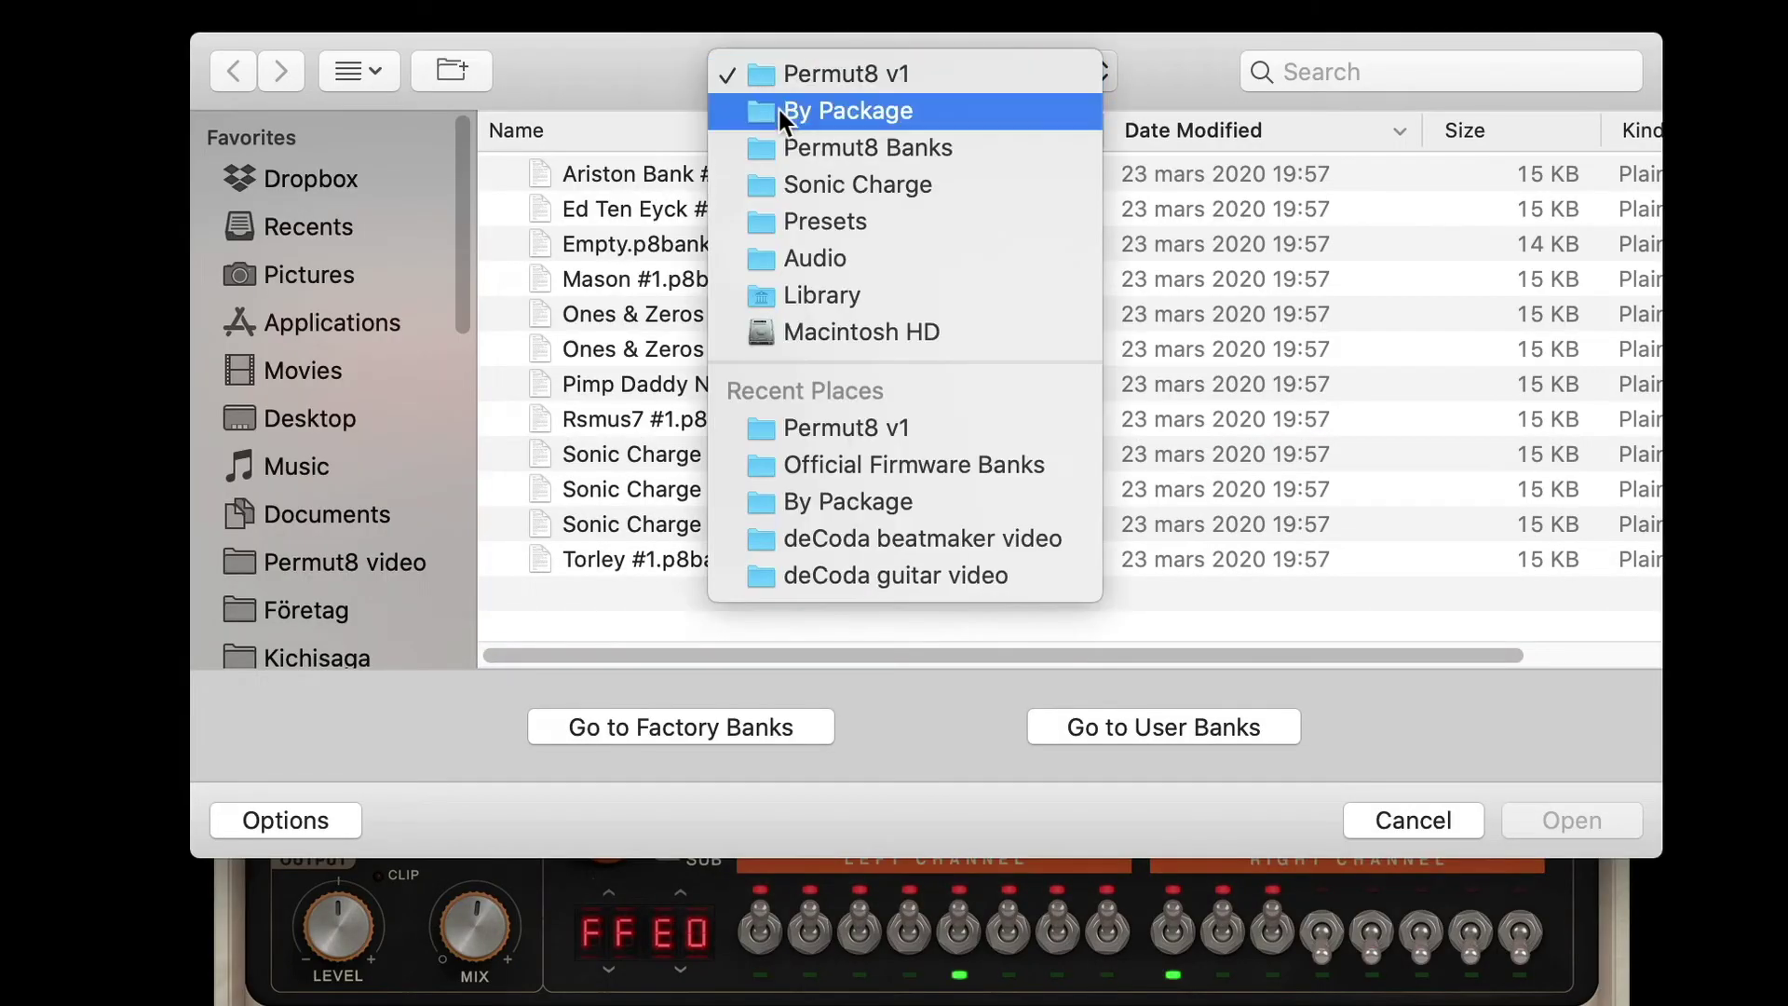
pyautogui.click(778, 109)
pyautogui.doubleClick(569, 208)
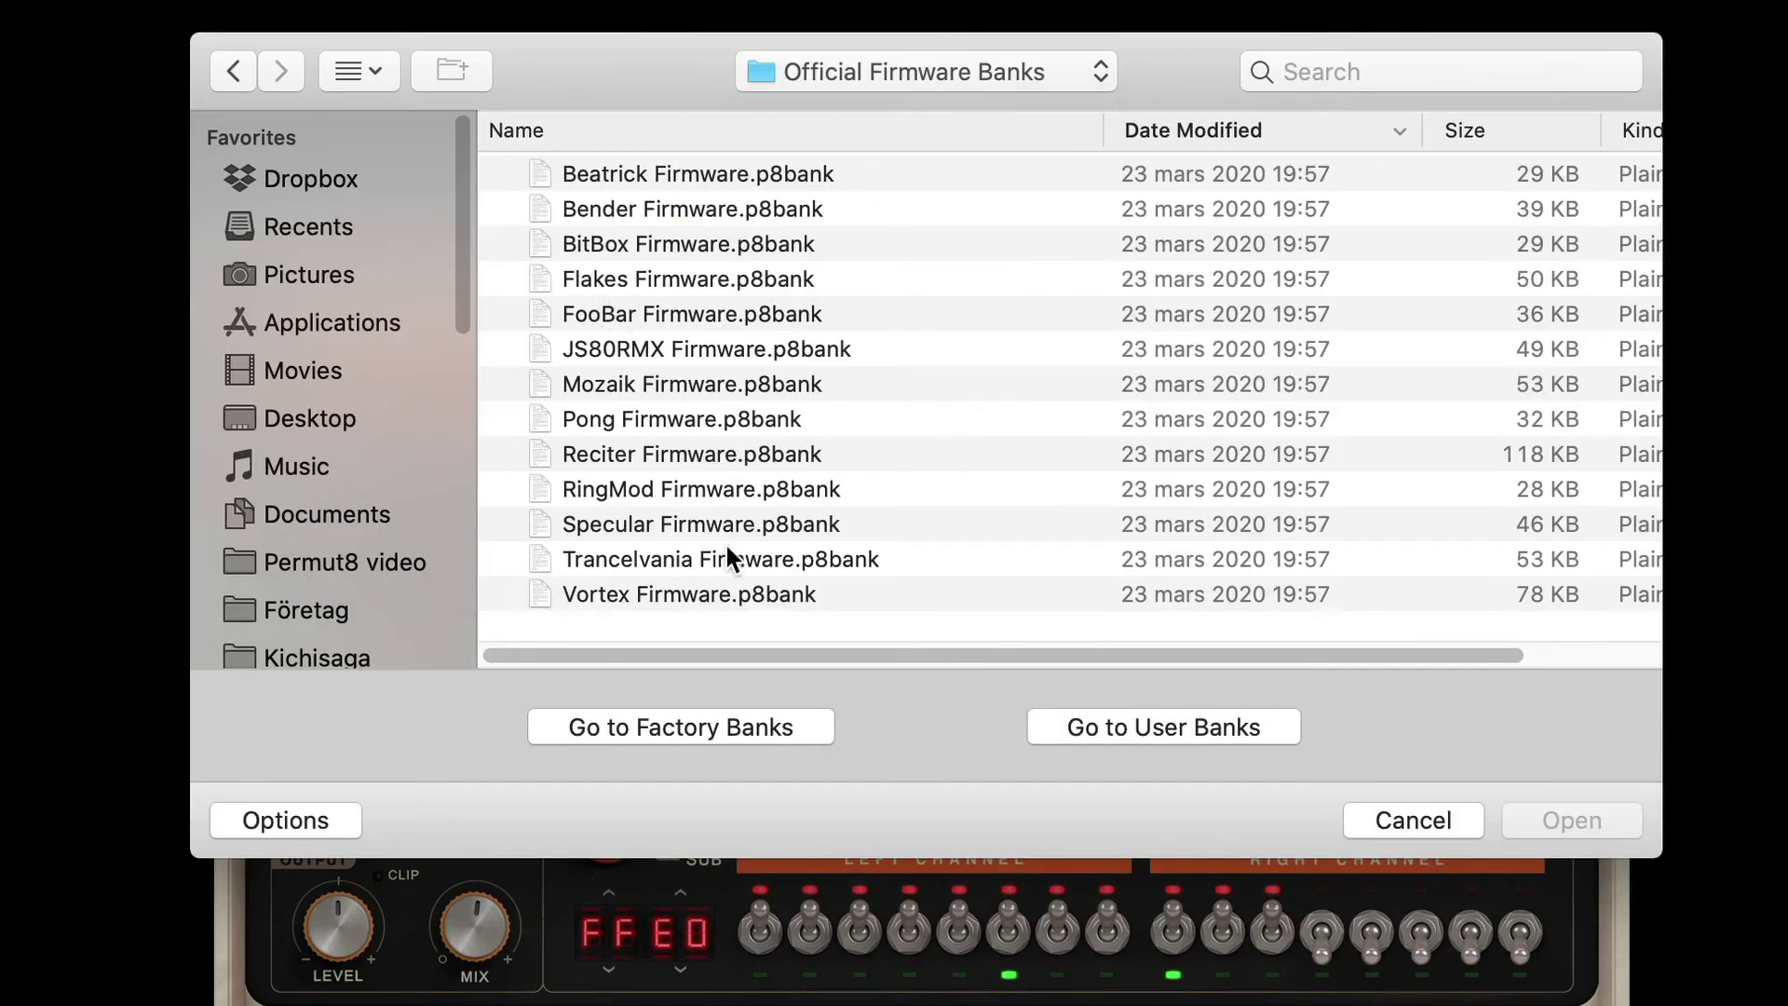
pyautogui.doubleClick(683, 174)
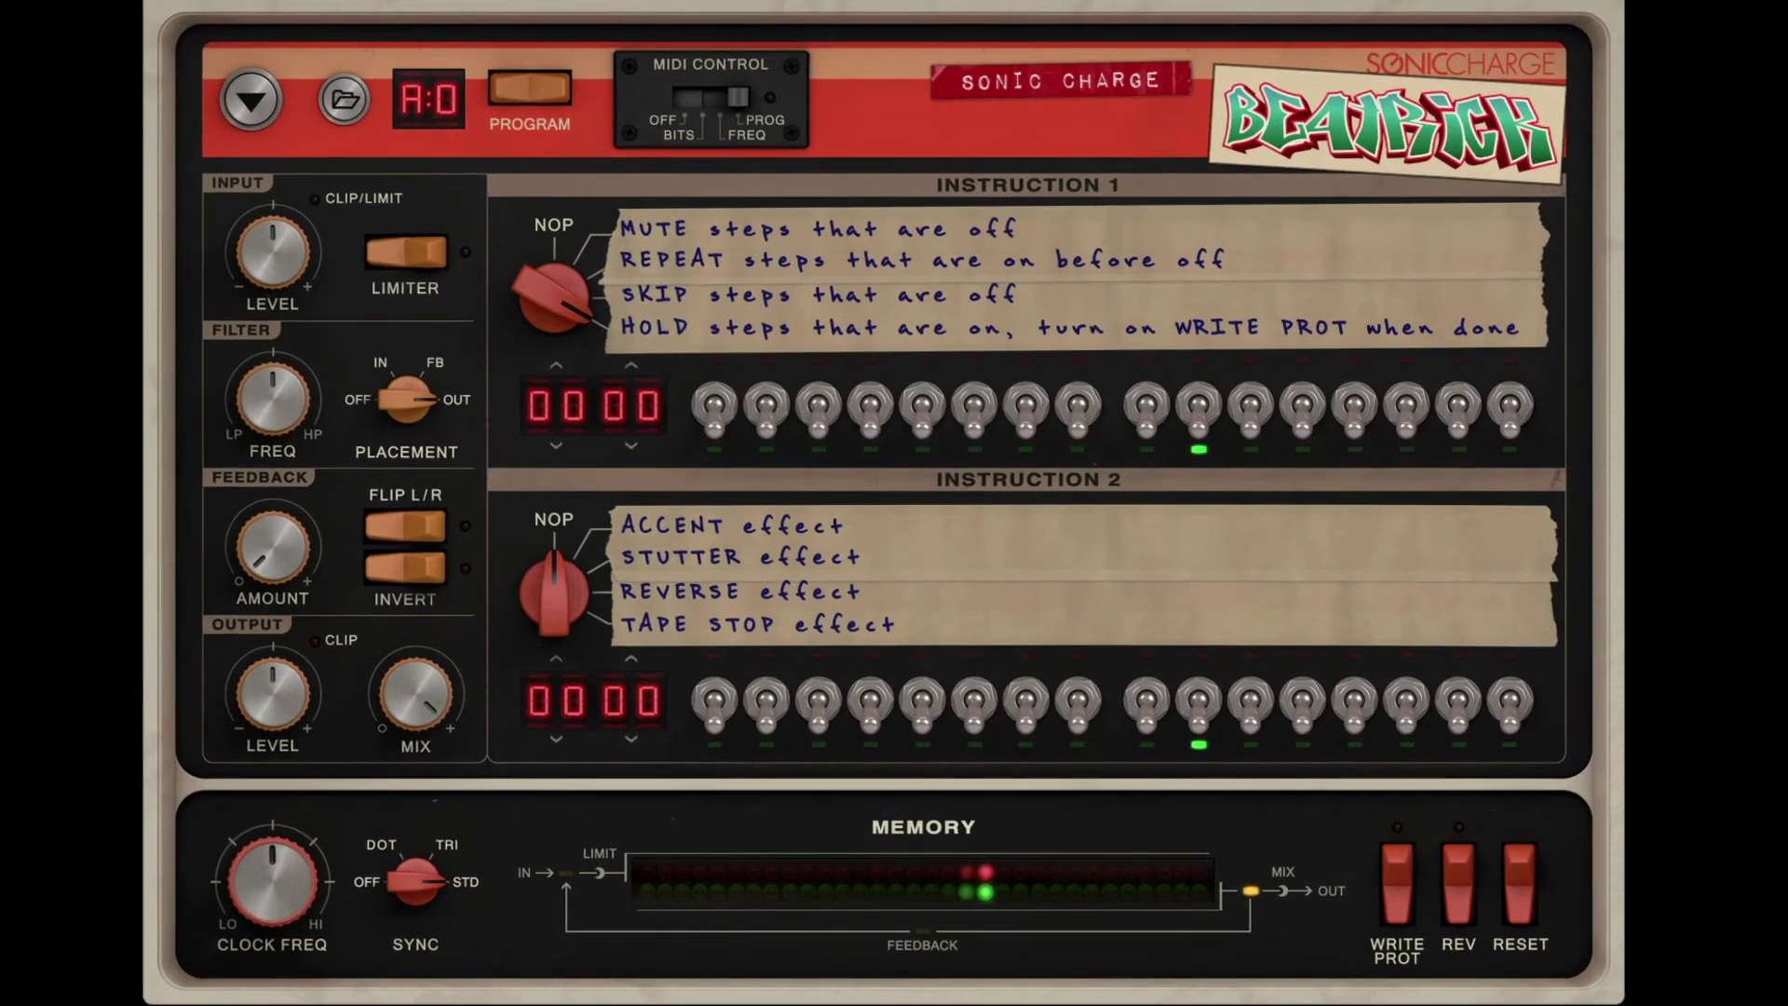
# Audition the Beatrick bank's program A:8 and switch to program A:6
pyautogui.click(552, 79)
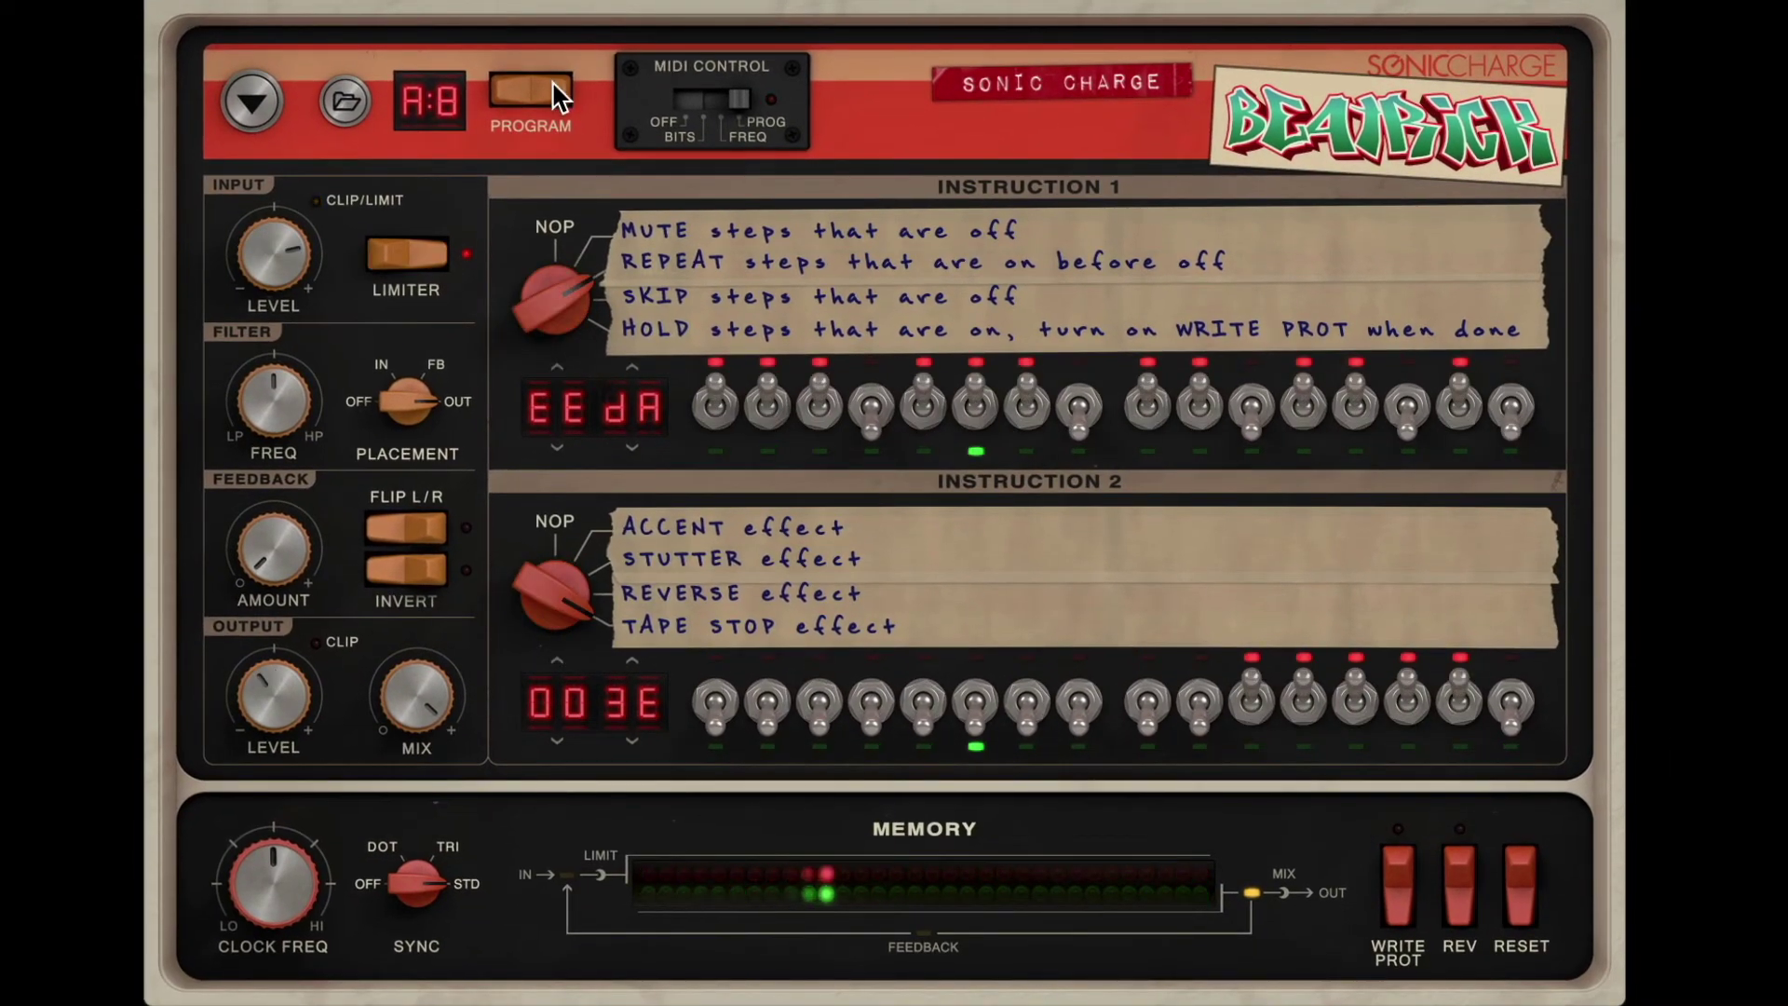
pyautogui.click(555, 83)
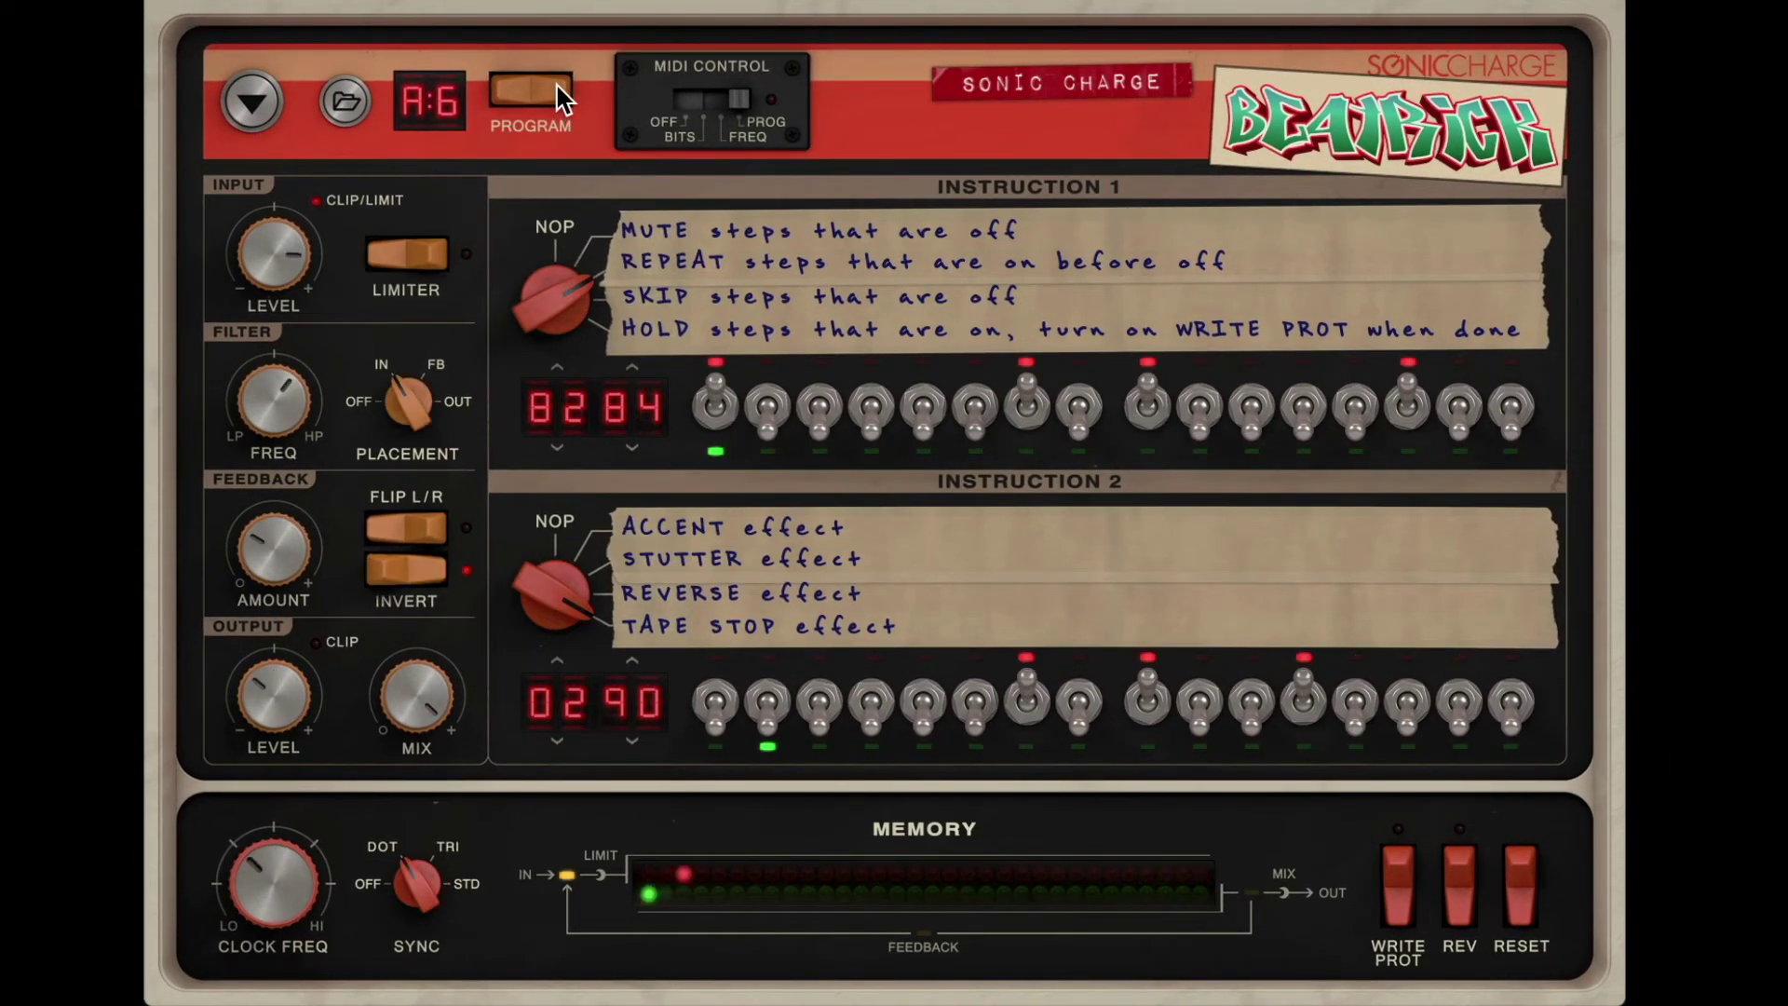